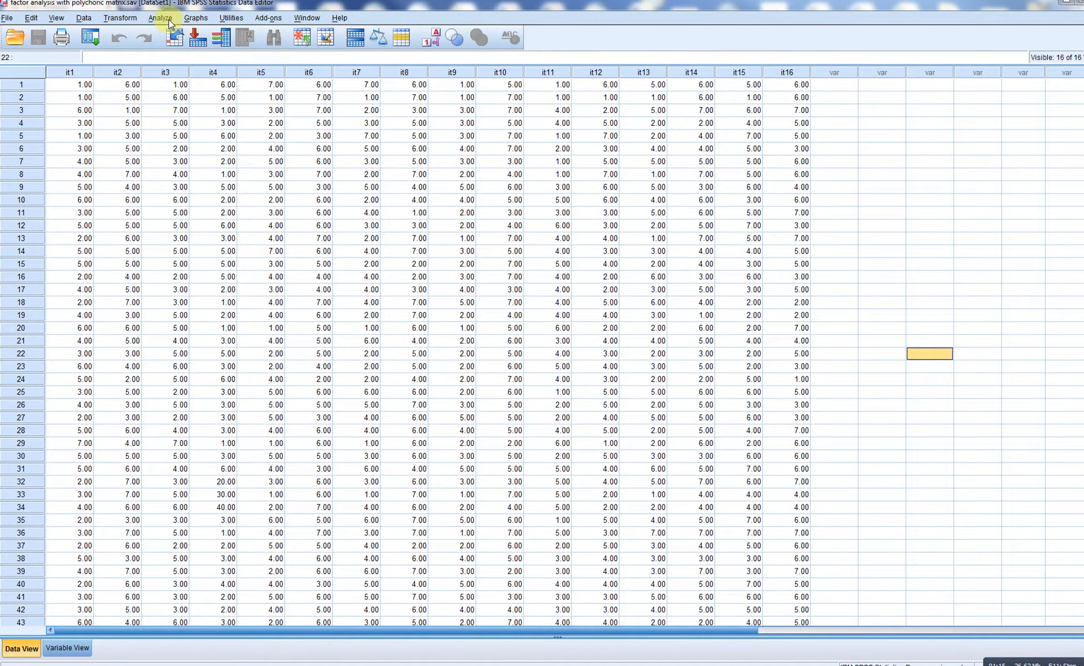
Review the correlation coefficient options for bivariate correlations and close the dialog without running the analysis.
click(161, 18)
mouse_move(246, 114)
click(303, 116)
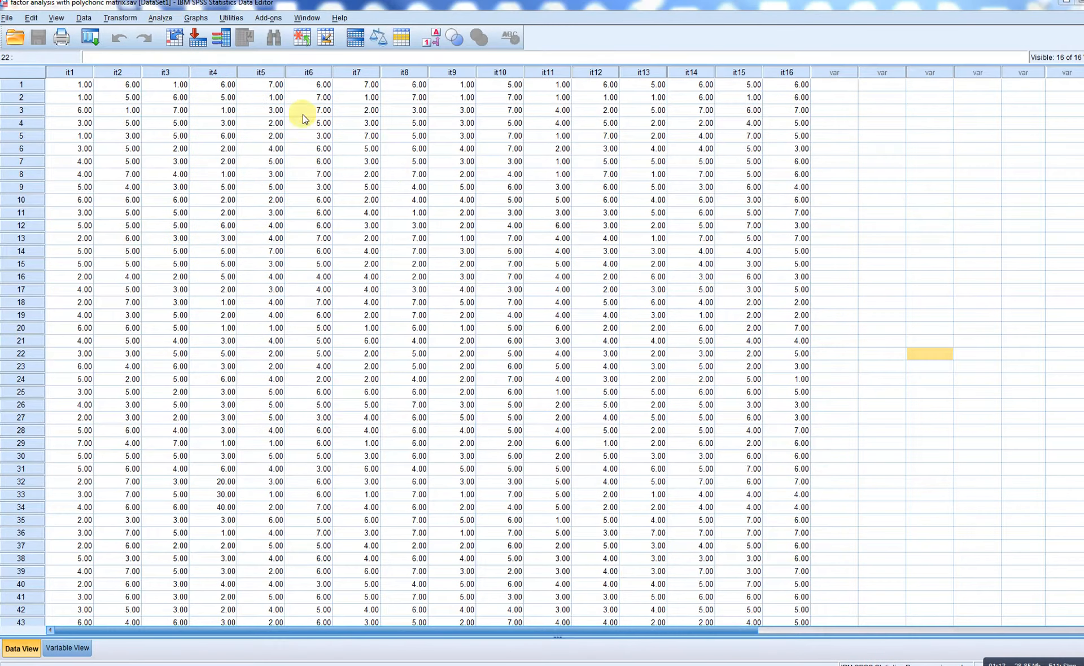
click(621, 355)
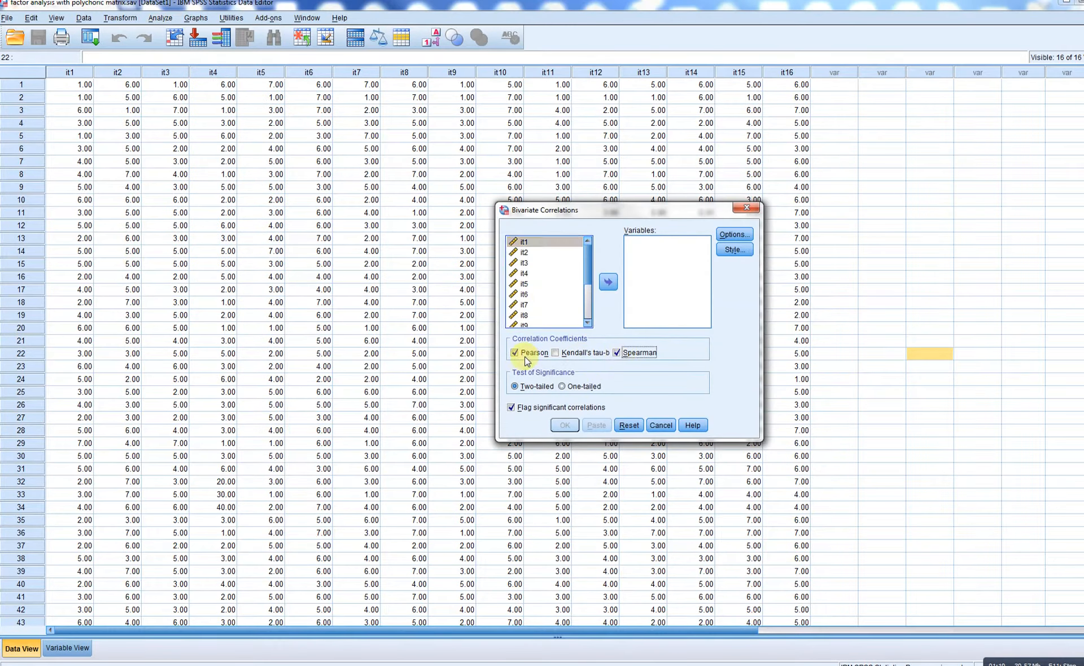
click(534, 354)
click(557, 353)
click(752, 208)
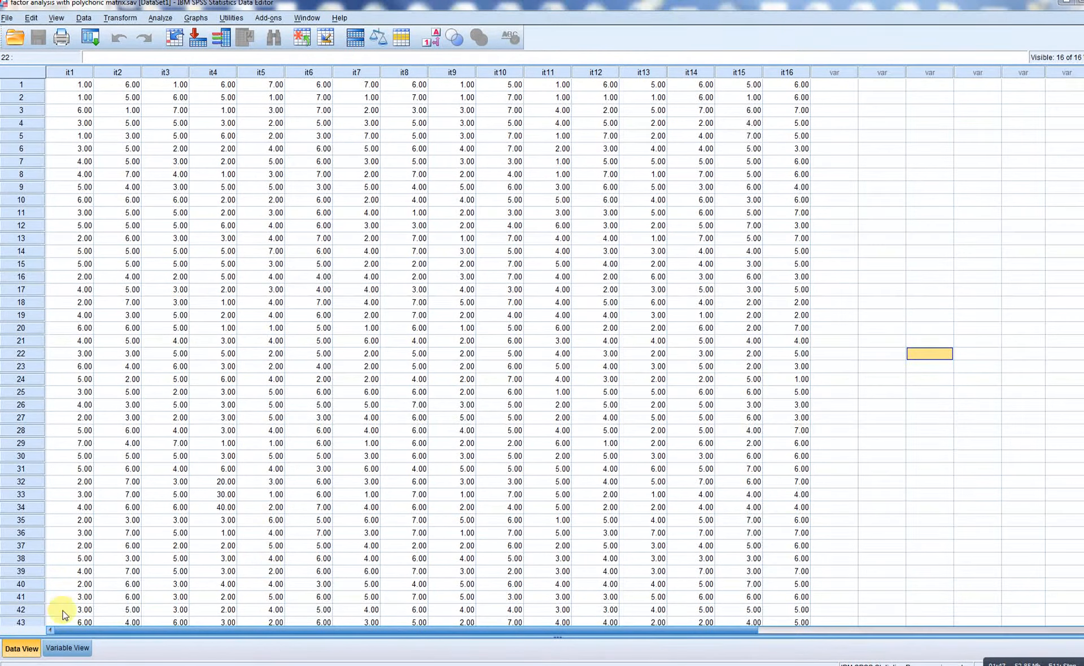
click(834, 431)
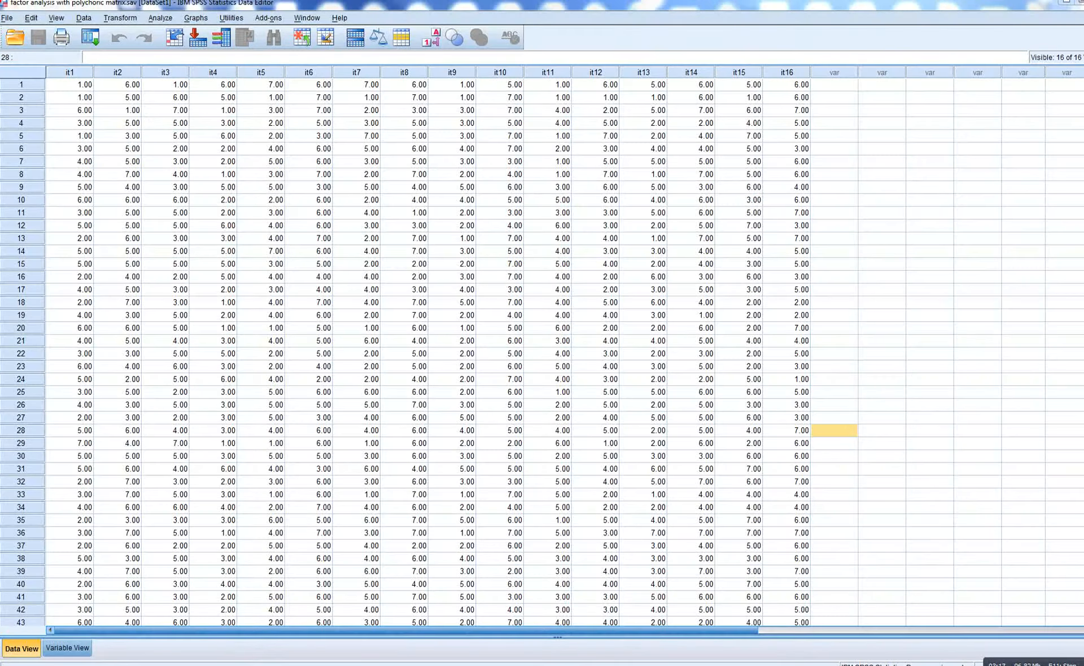
key(alt+Tab)
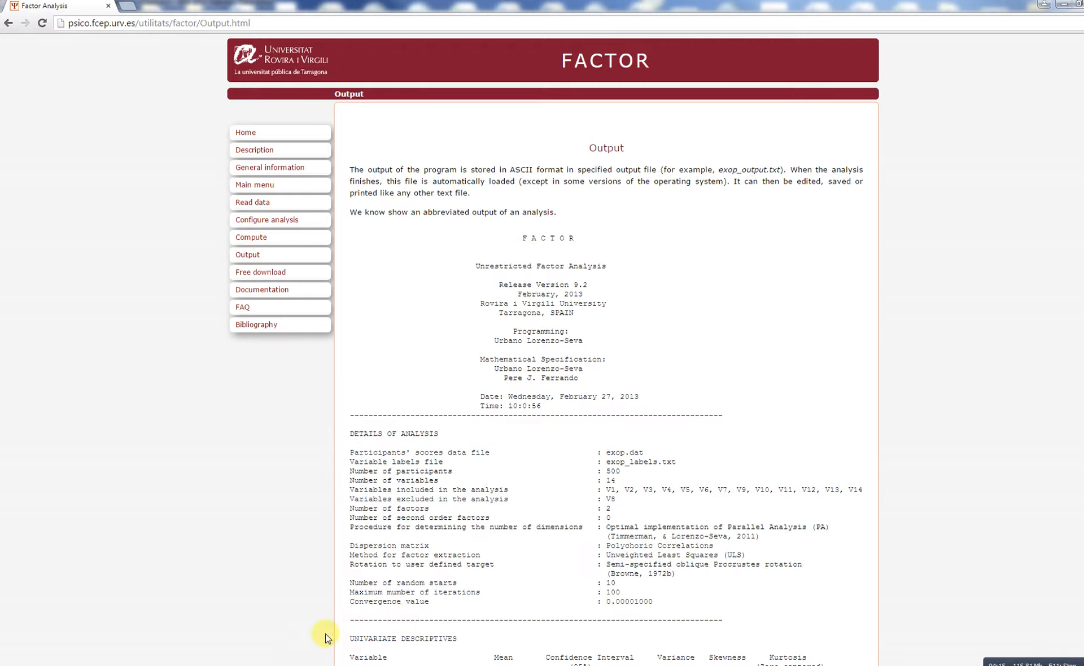
click(400, 665)
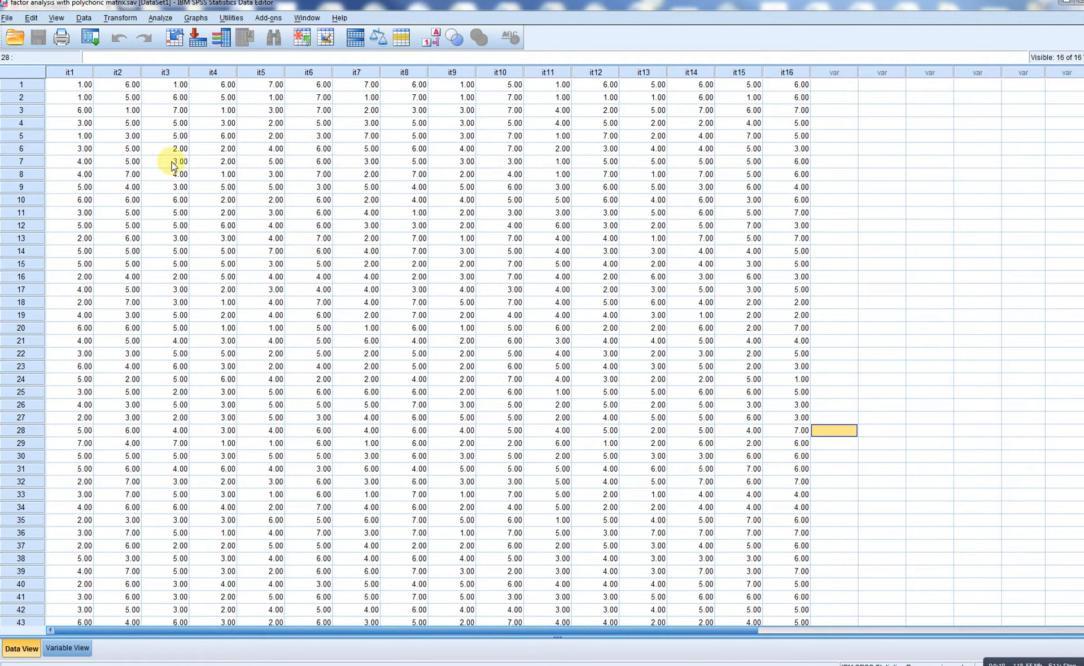
Examine all cases of the data set for missing item scores, checking the blank cells of it13 and it15.
scroll(169, 266, down, 18)
scroll(167, 288, down, 20)
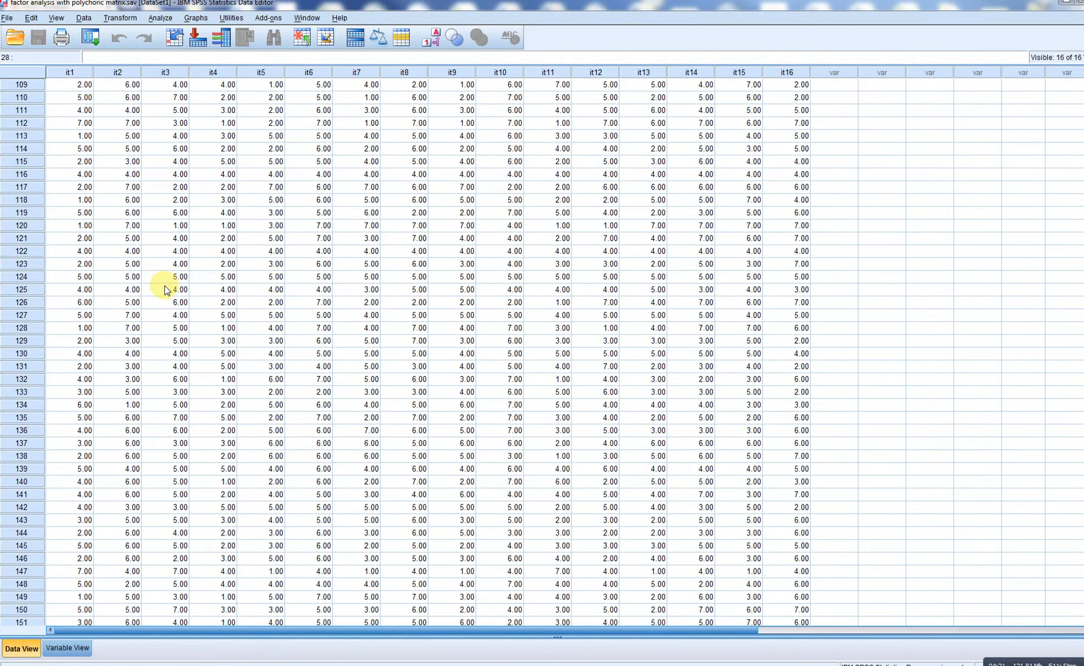
scroll(164, 293, up, 20)
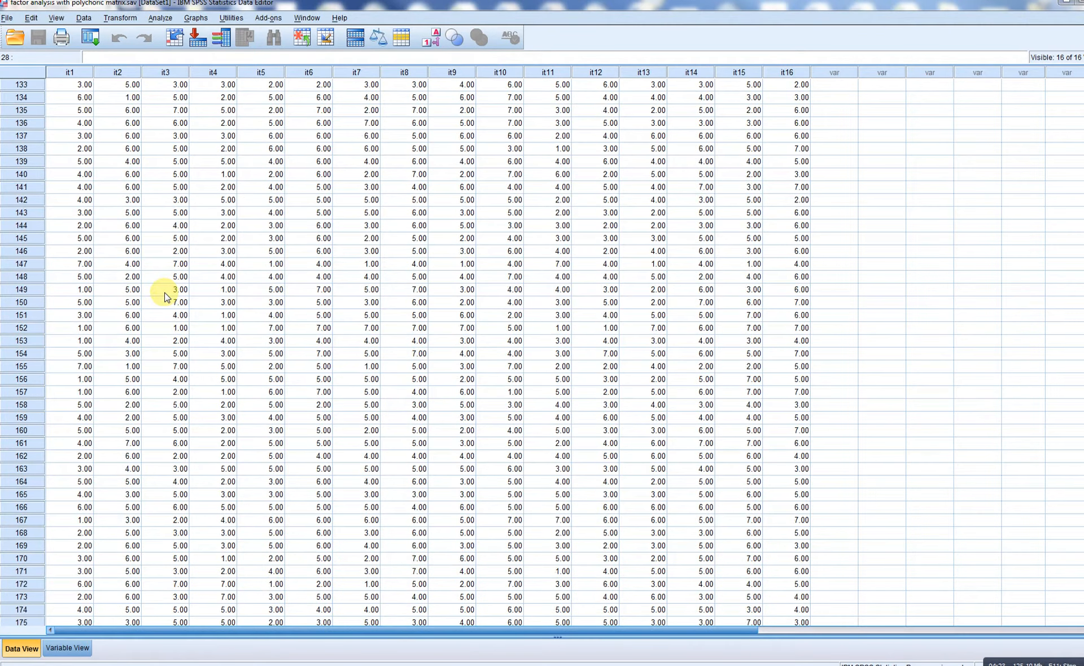
scroll(165, 292, down, 20)
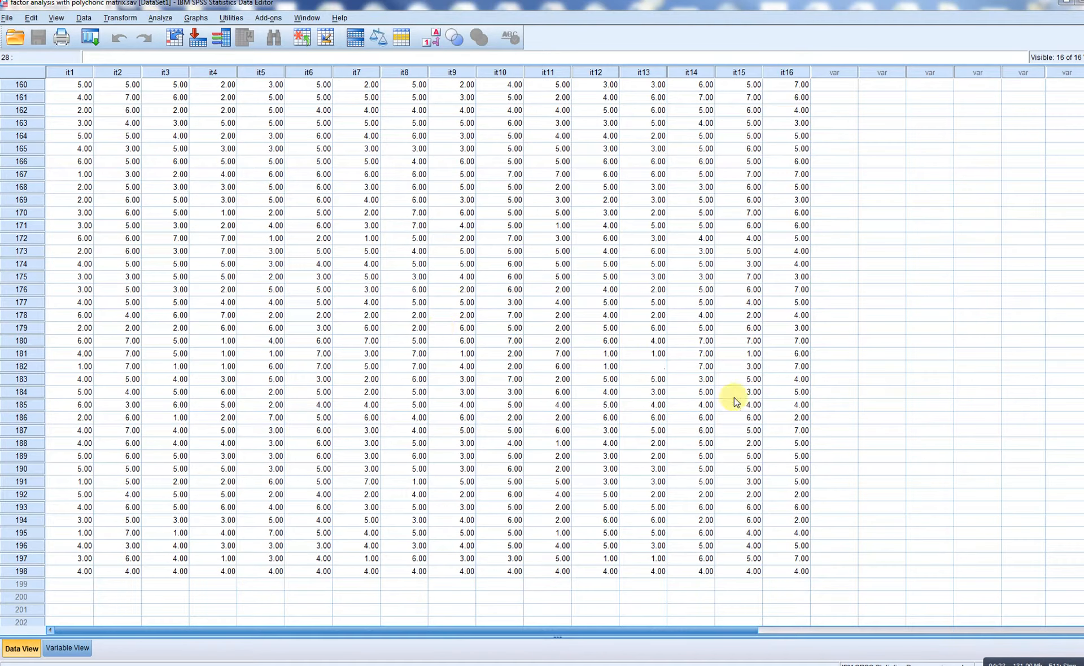
click(653, 366)
scroll(644, 327, up, 8)
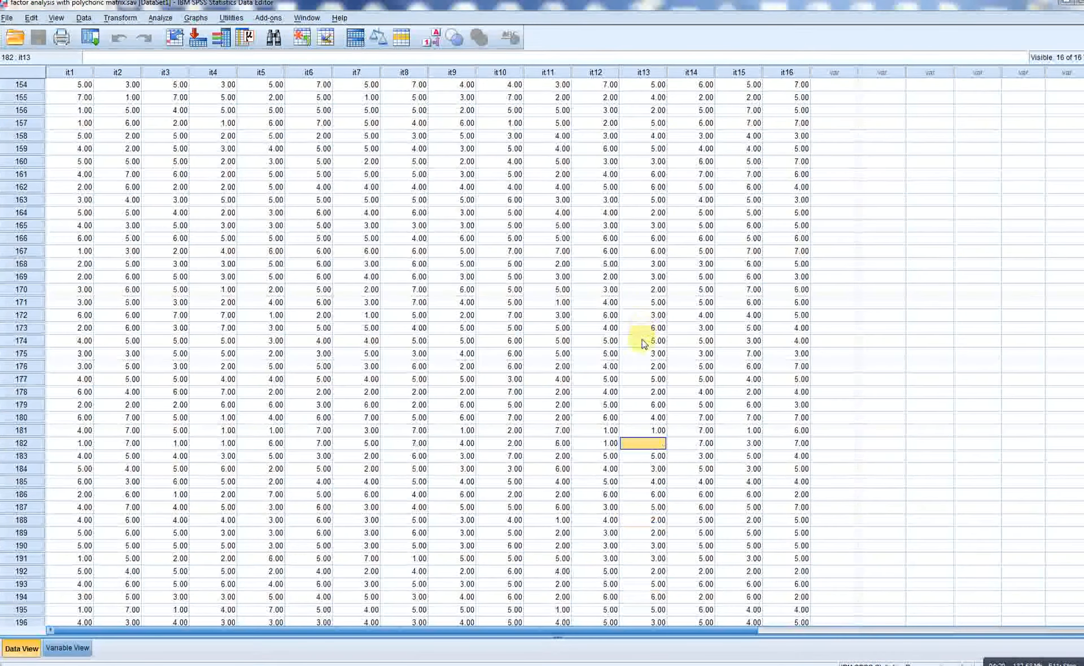
scroll(589, 353, up, 20)
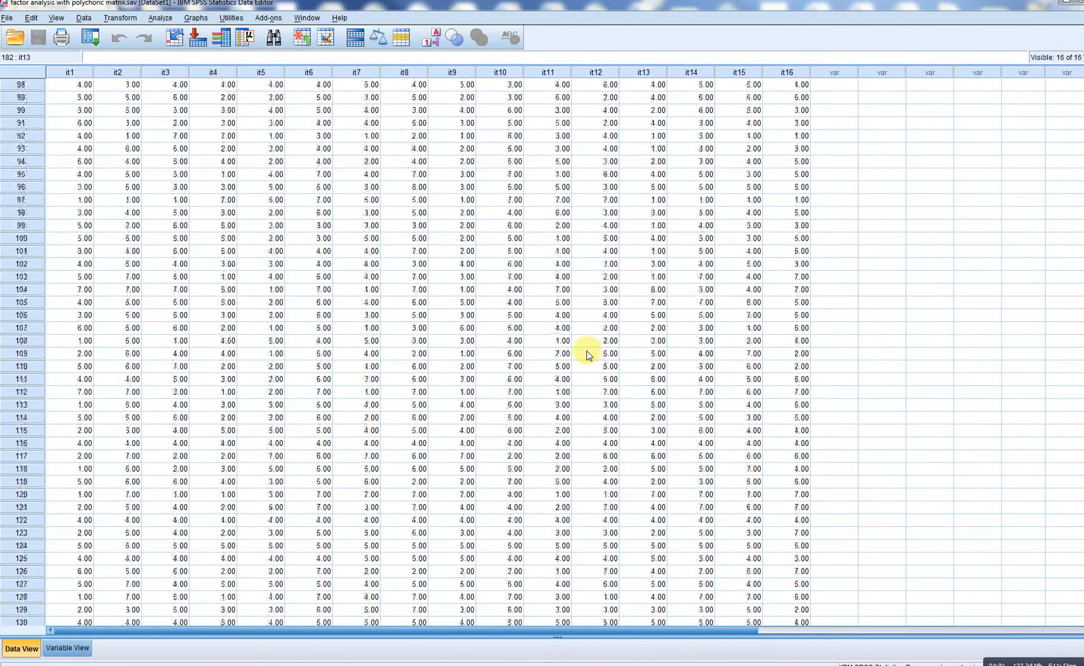
scroll(587, 351, down, 3)
click(755, 377)
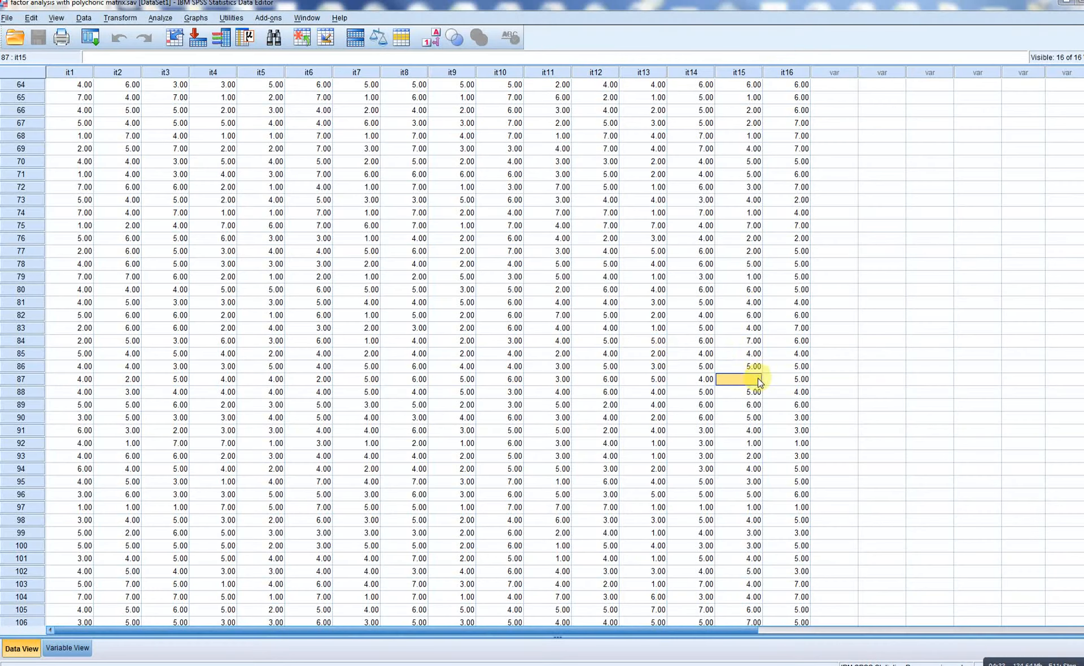
click(410, 287)
scroll(410, 287, up, 2)
scroll(412, 291, up, 15)
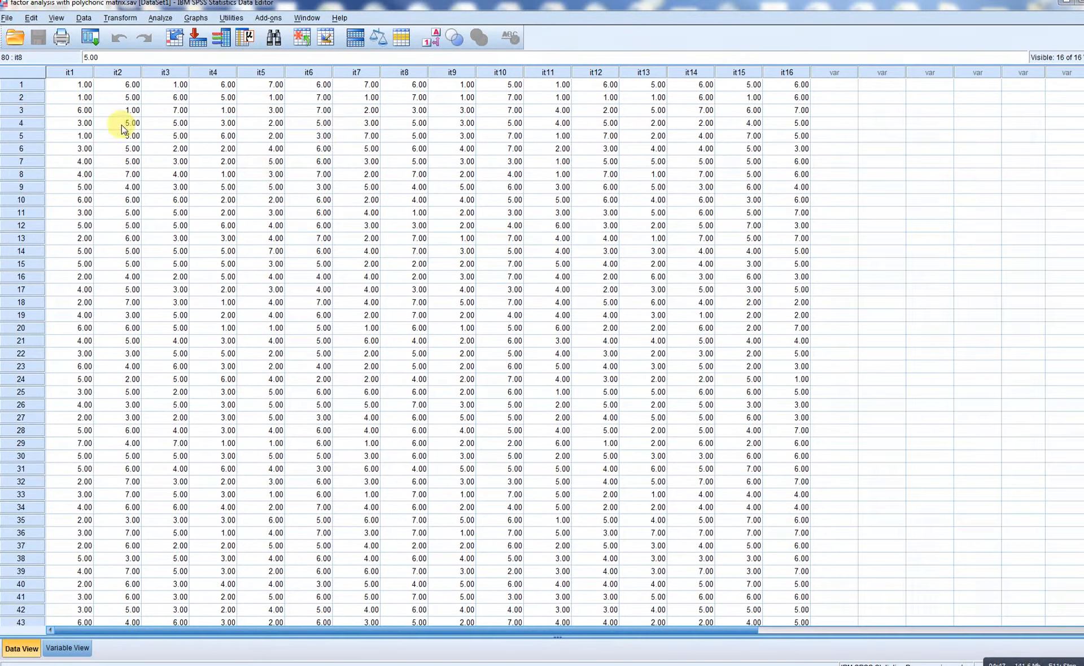
Save the data set as the tab-delimited file "factor analysis with polychoric matrix.dat" in the Video examples folder.
click(8, 19)
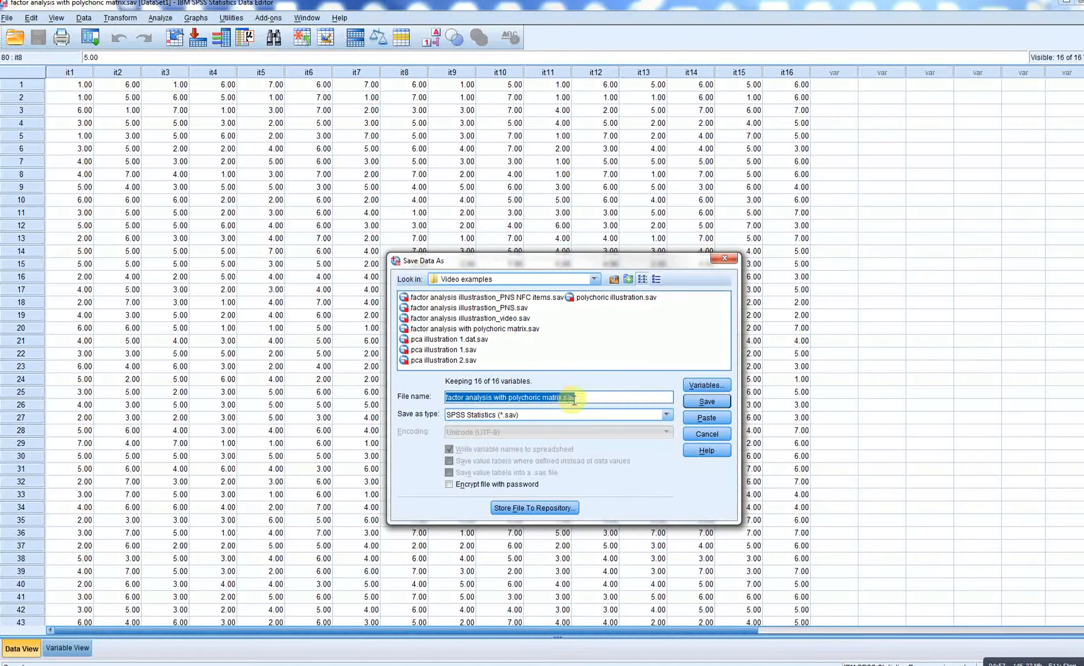
click(667, 416)
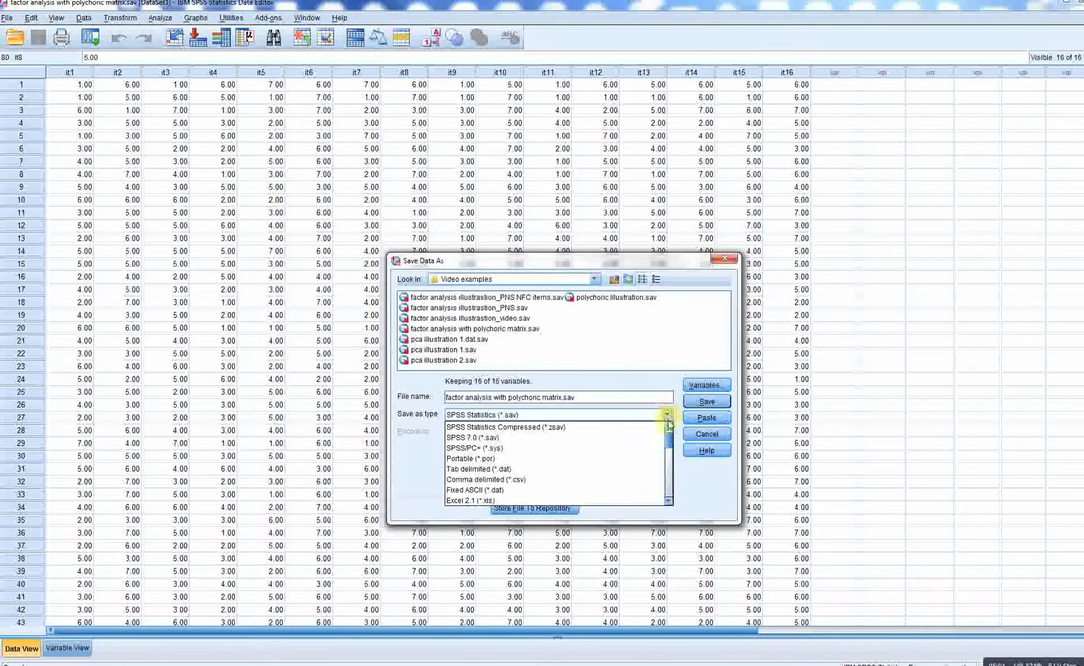
click(517, 470)
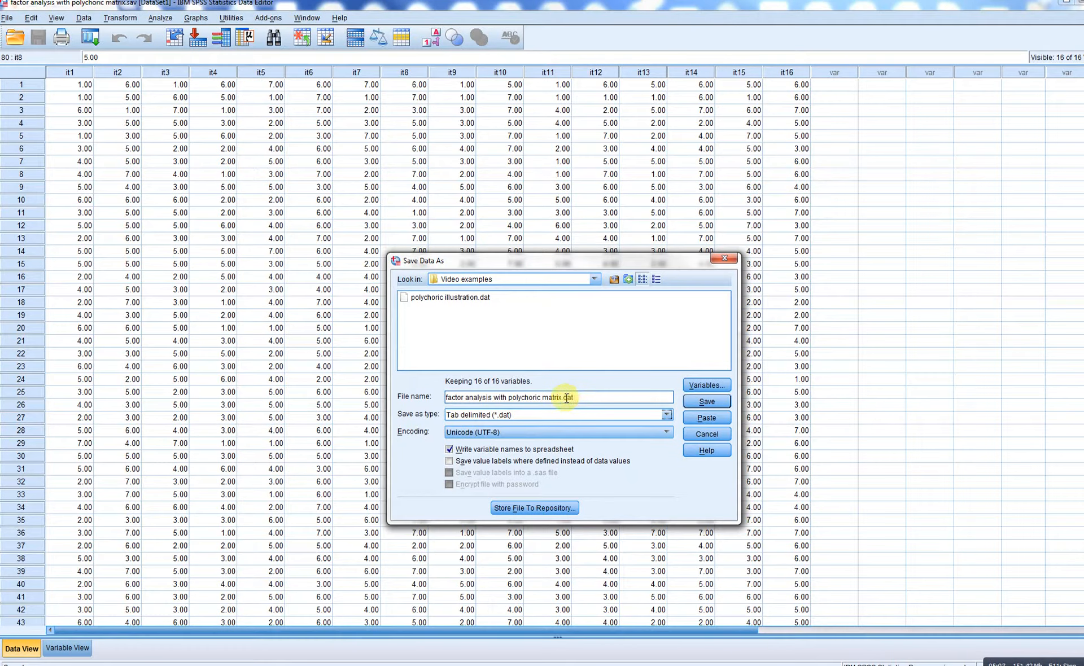
click(707, 401)
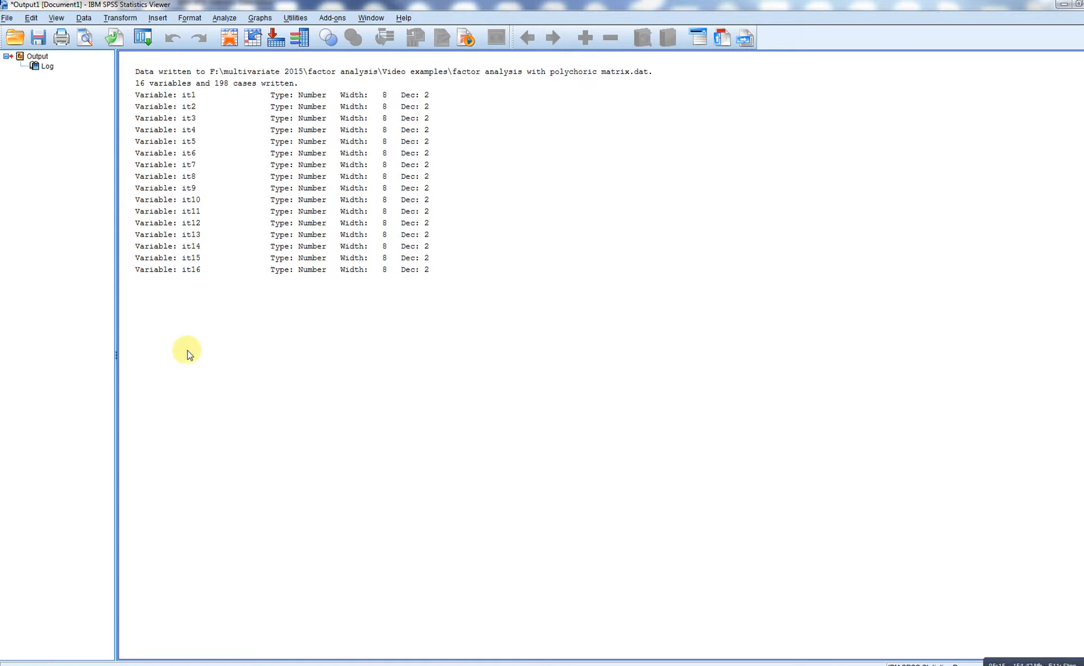
Check the exported .dat file in the Video examples folder and close the output viewer without saving its contents.
click(1083, 665)
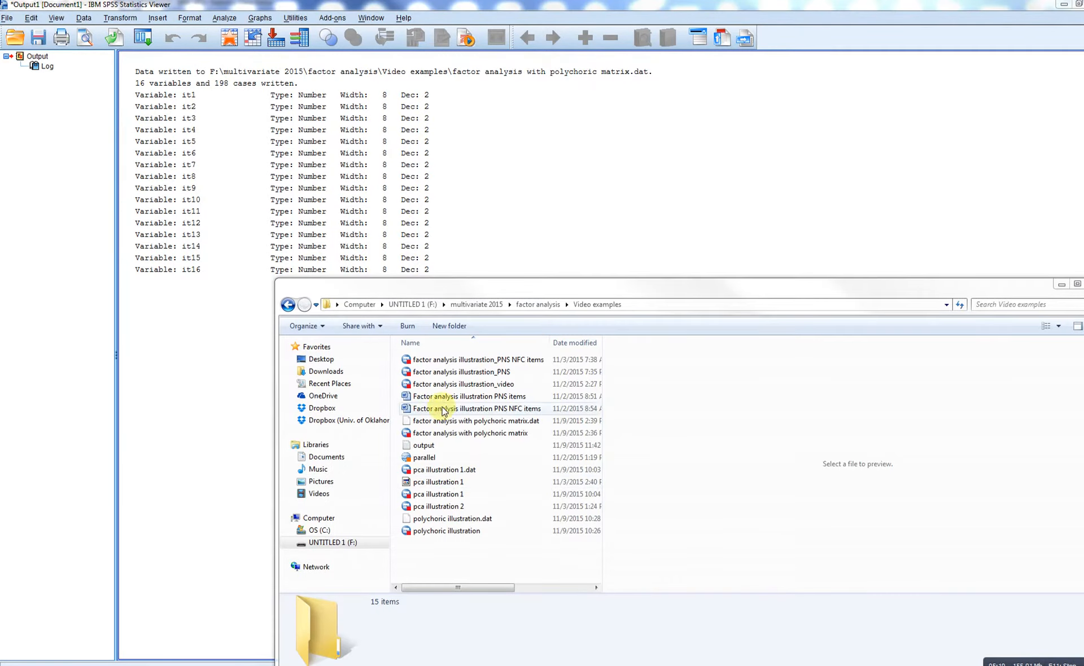
click(474, 421)
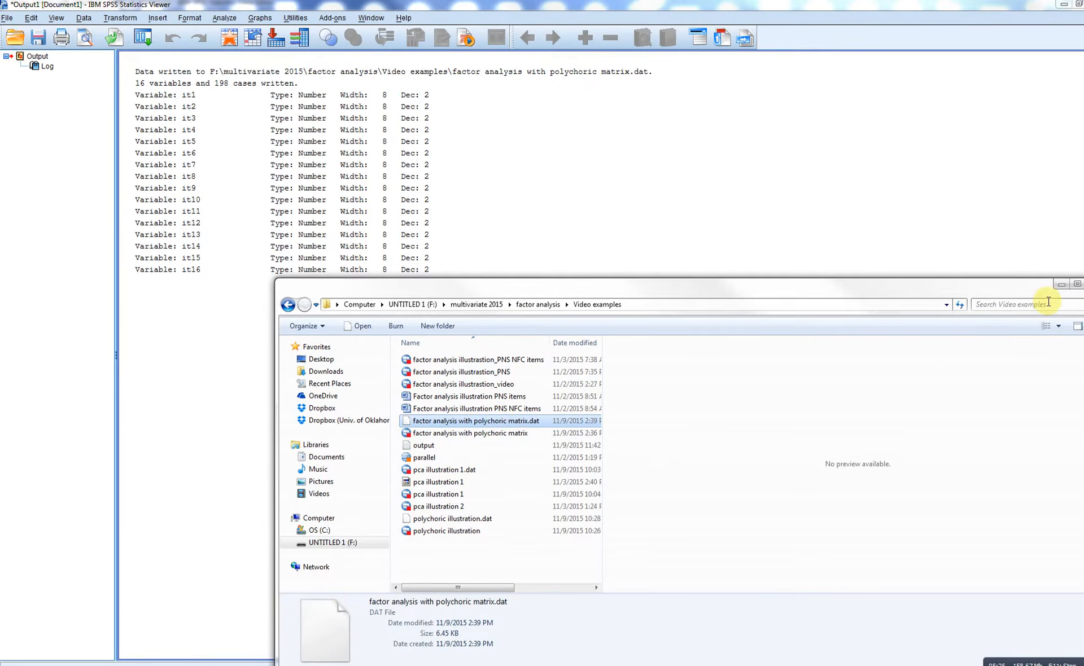
click(1062, 284)
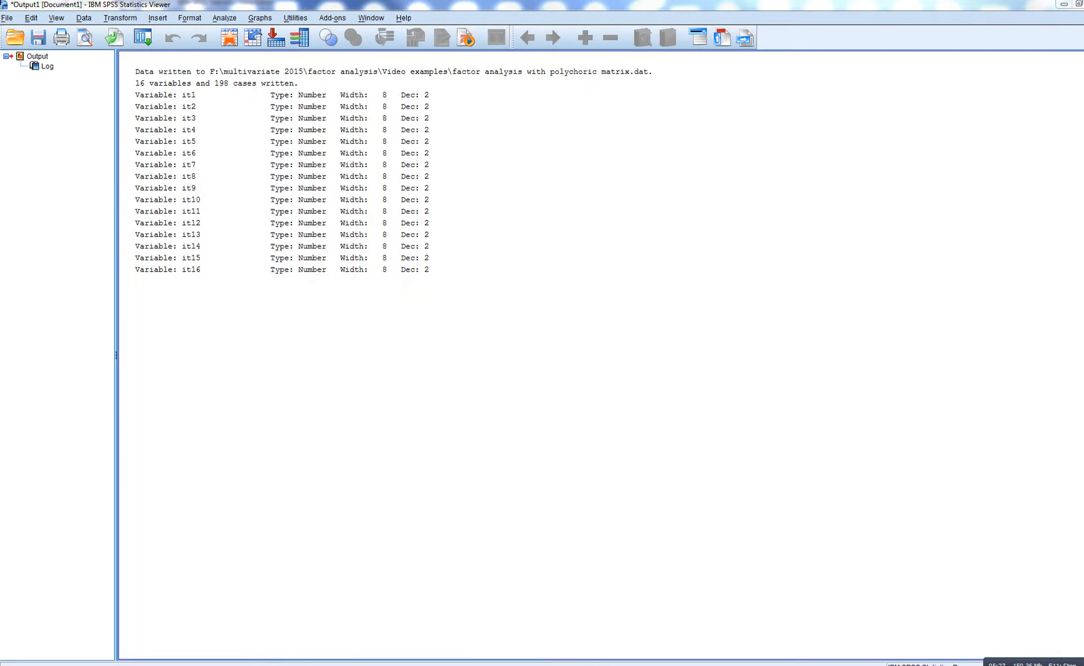
click(1061, 17)
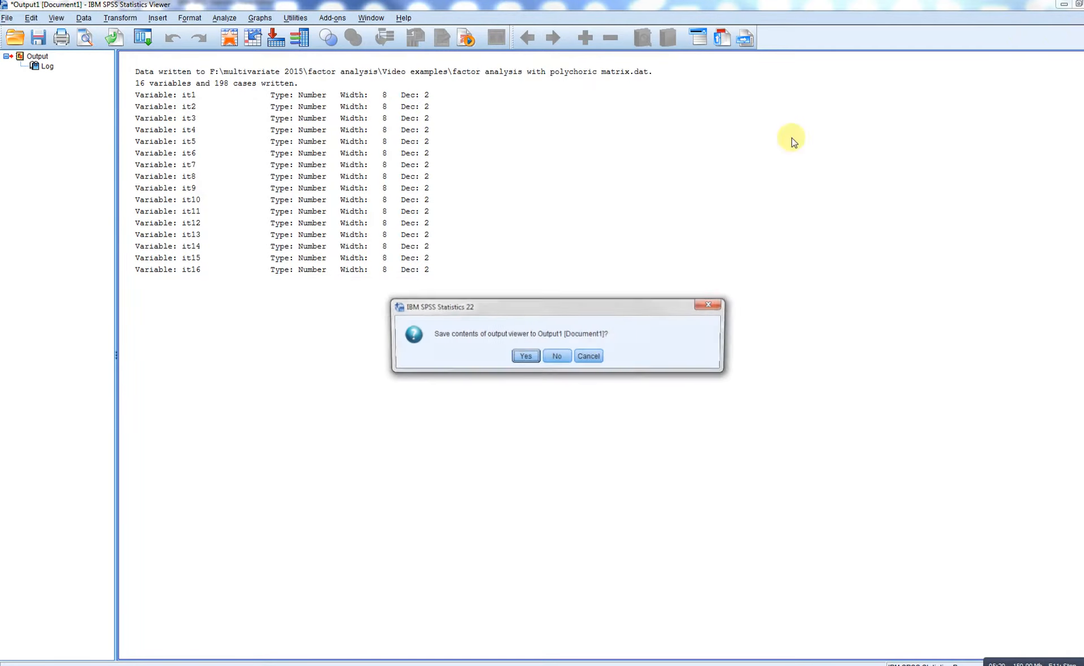
click(576, 357)
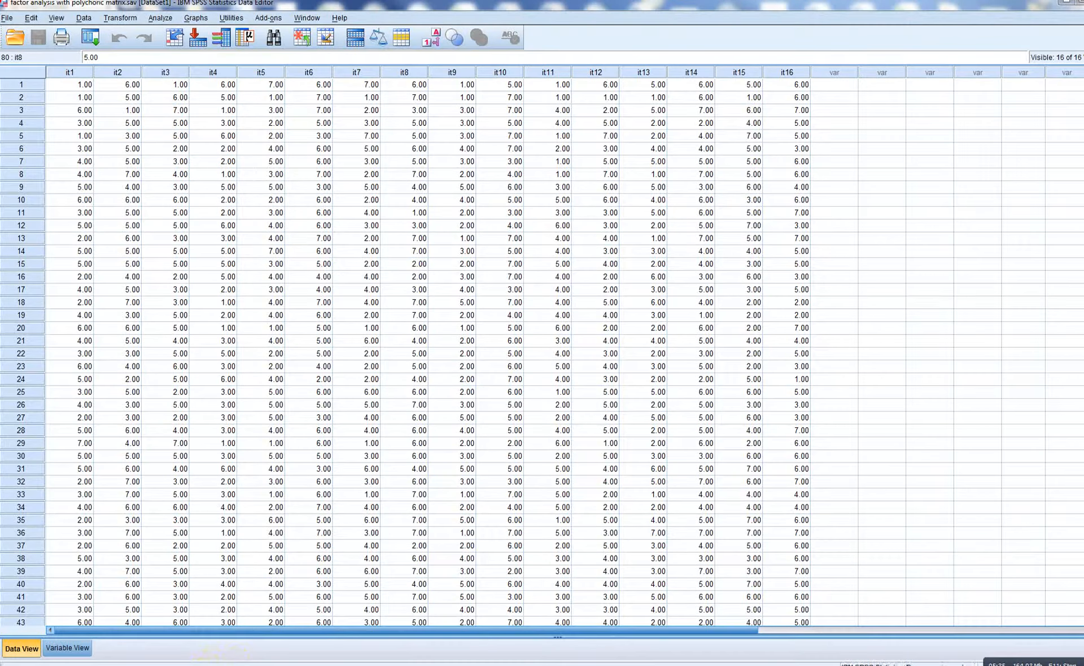
Switch to the browser, open the FACTOR website's Free download page, and launch the factor.10.WIN64 program.
key(alt+Tab)
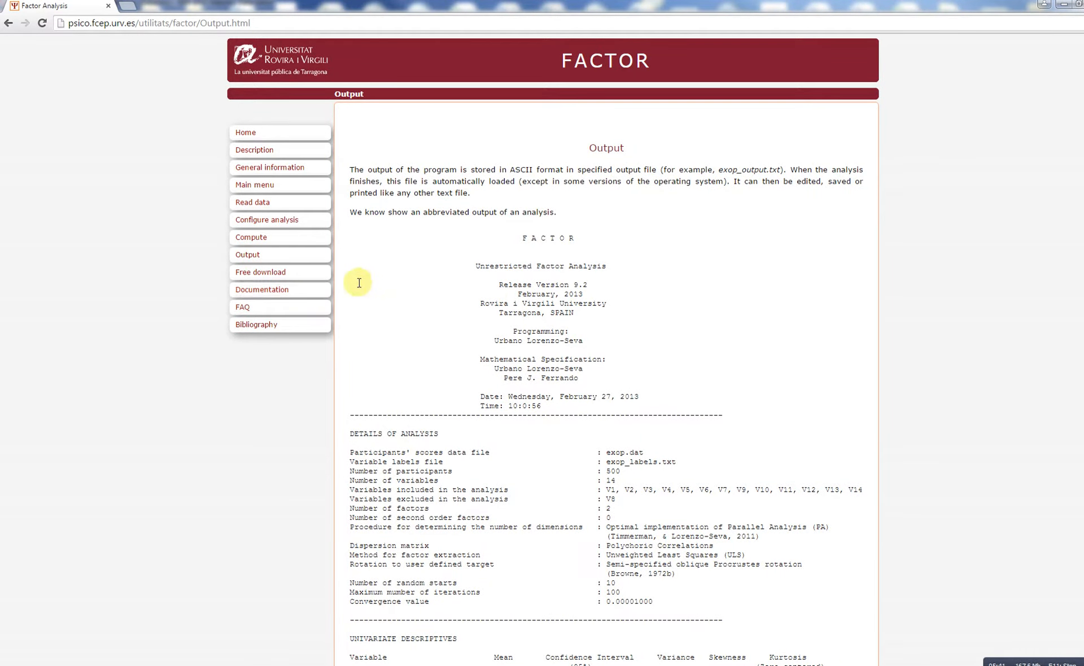
click(260, 276)
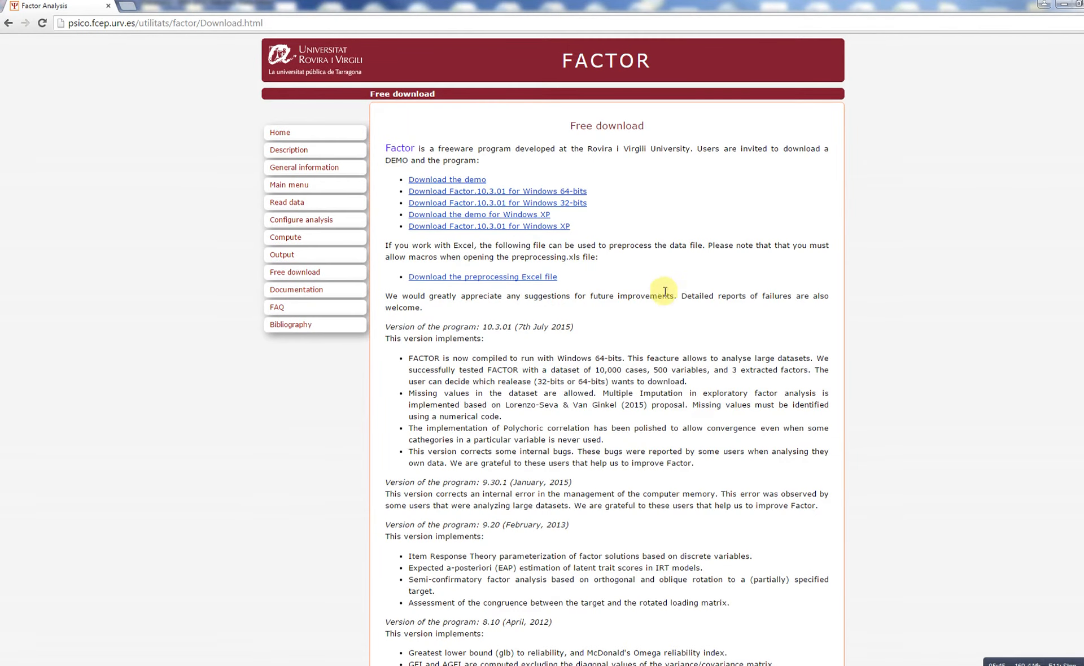
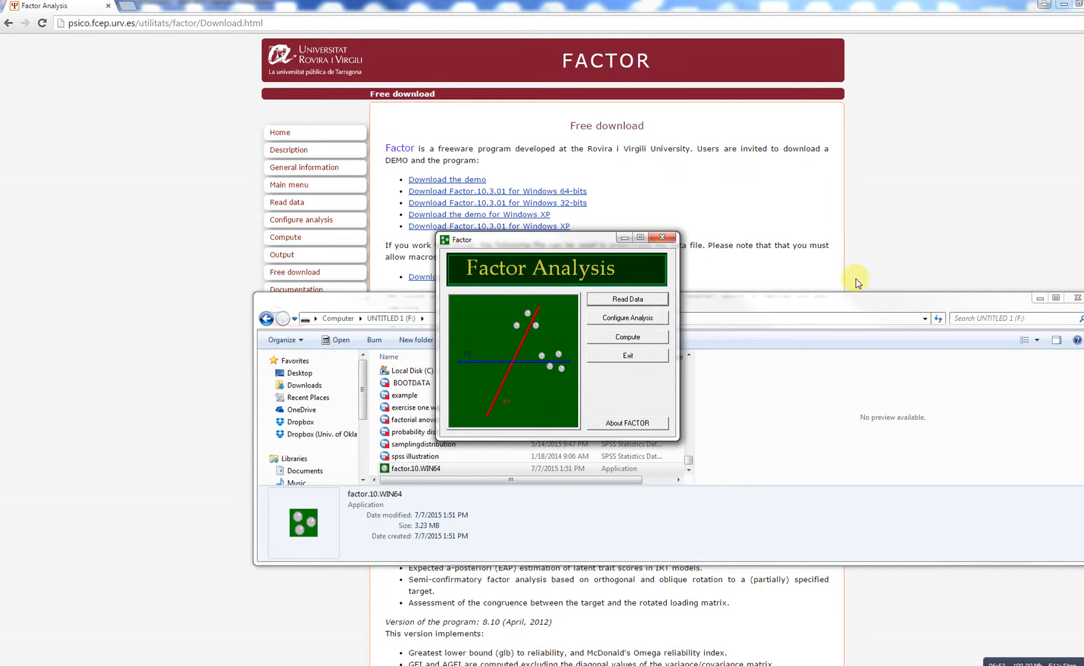
click(1043, 298)
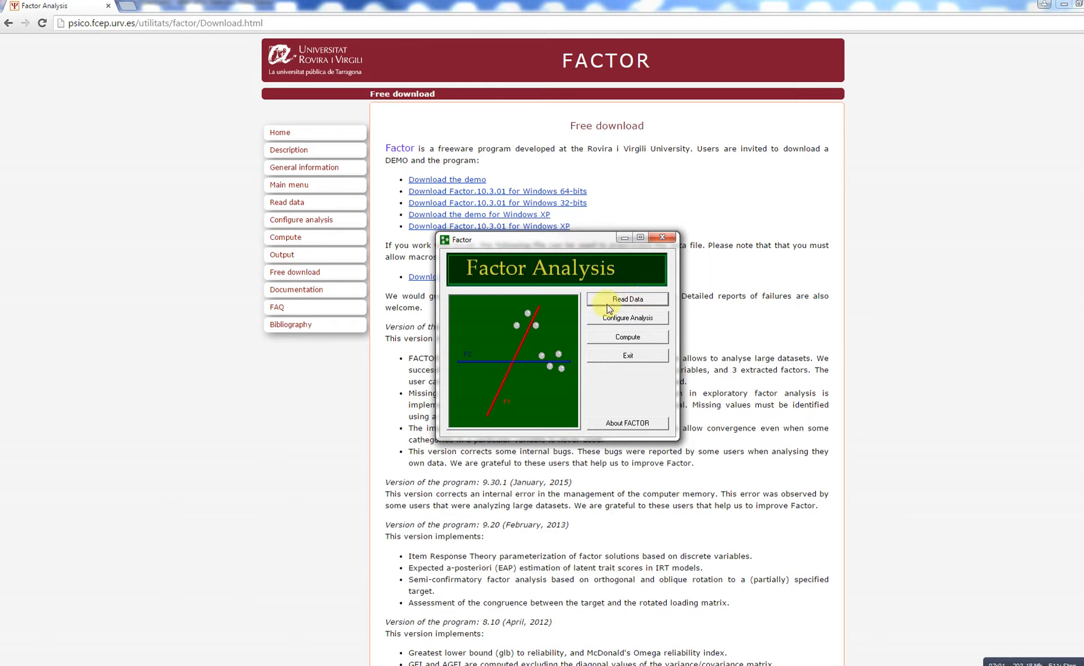
Start reading data in Factor with 198 participants and 16 variables, verifying the case count in the SPSS data set.
click(628, 299)
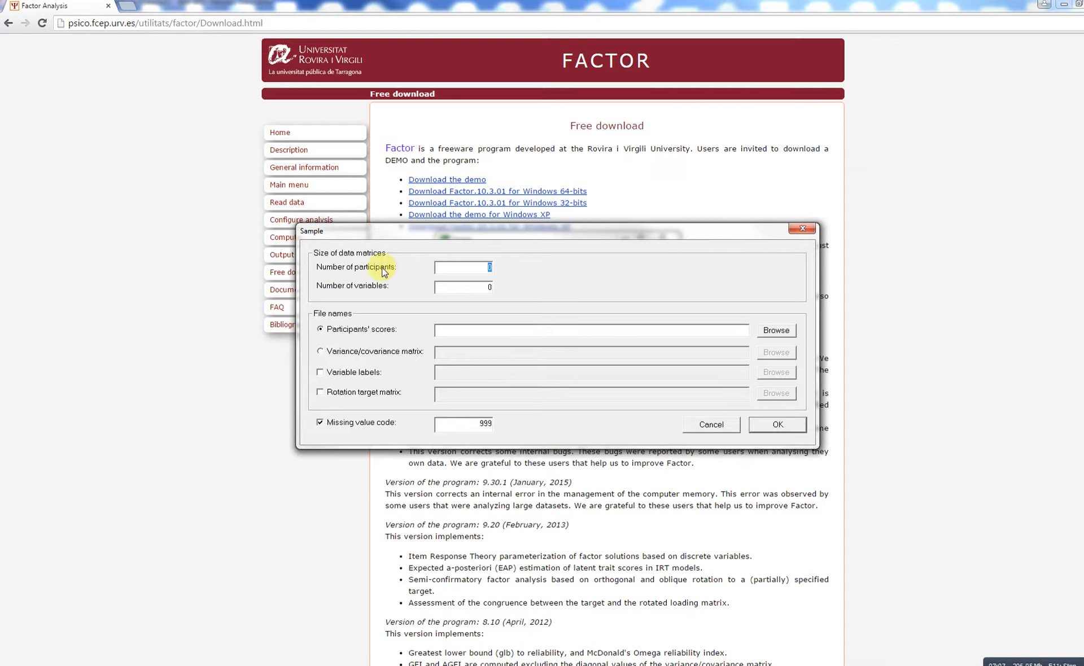
text(198)
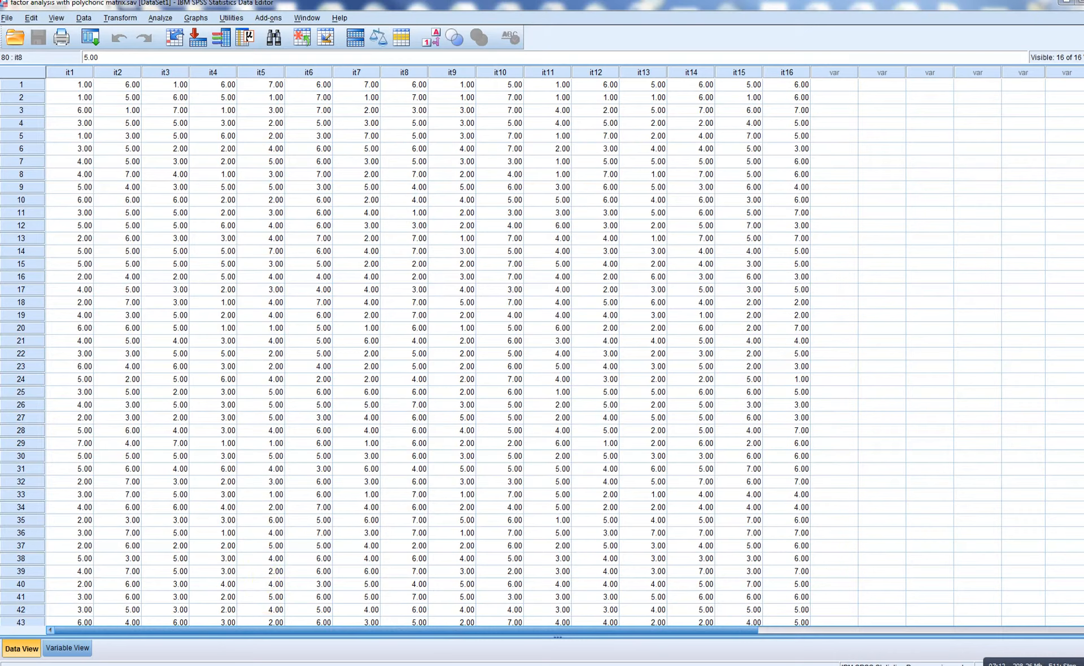
scroll(298, 547, down, 20)
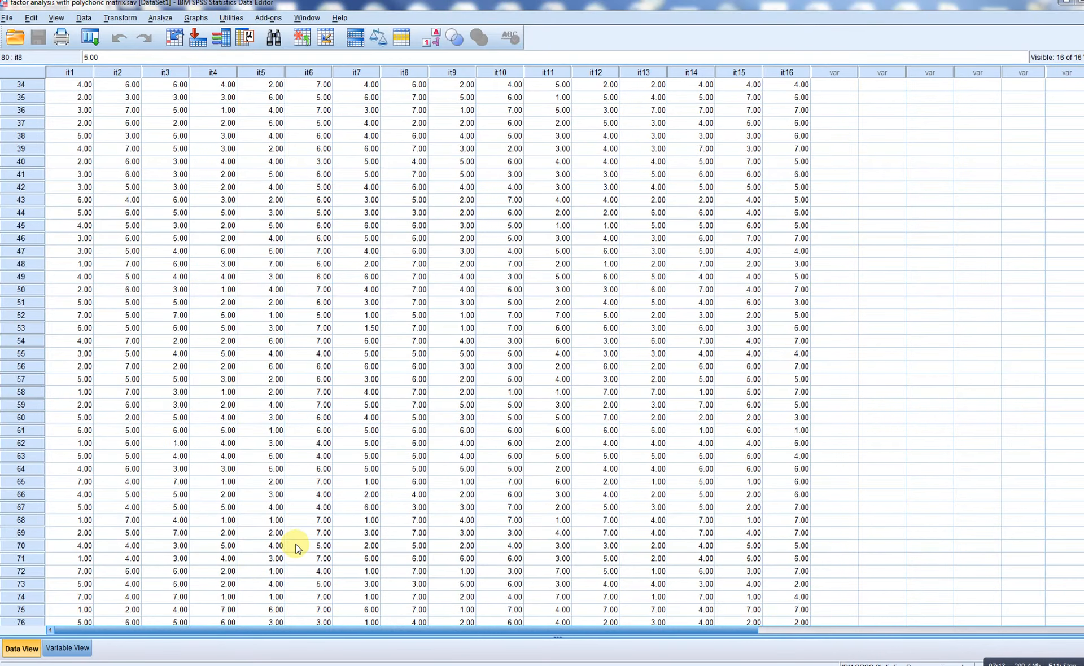
scroll(298, 548, down, 20)
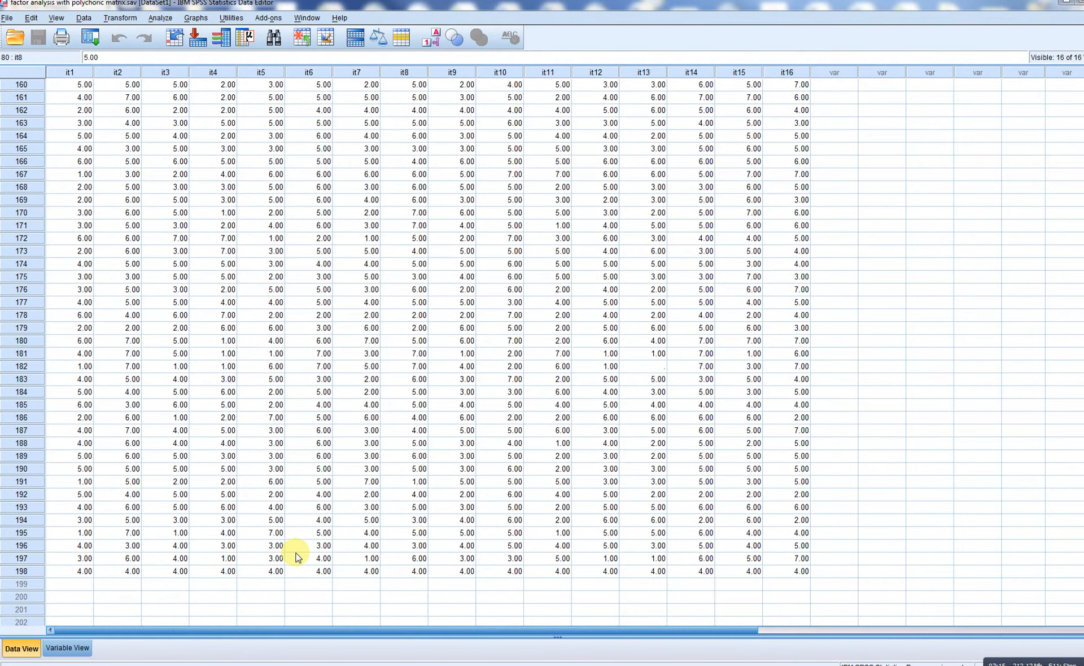
scroll(331, 341, up, 20)
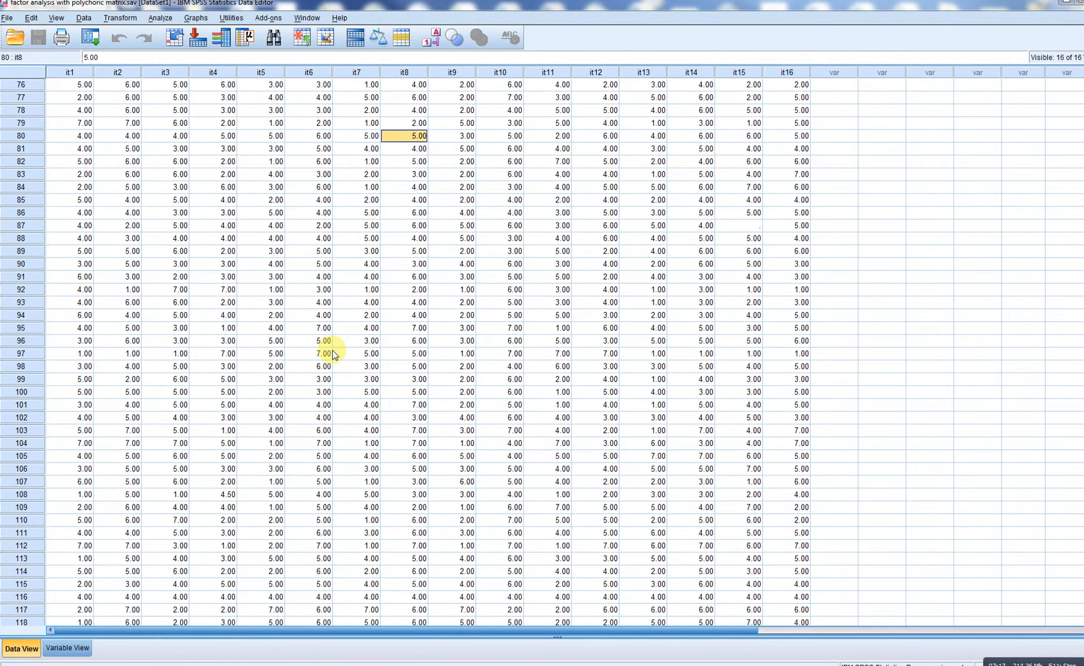
scroll(332, 353, up, 18)
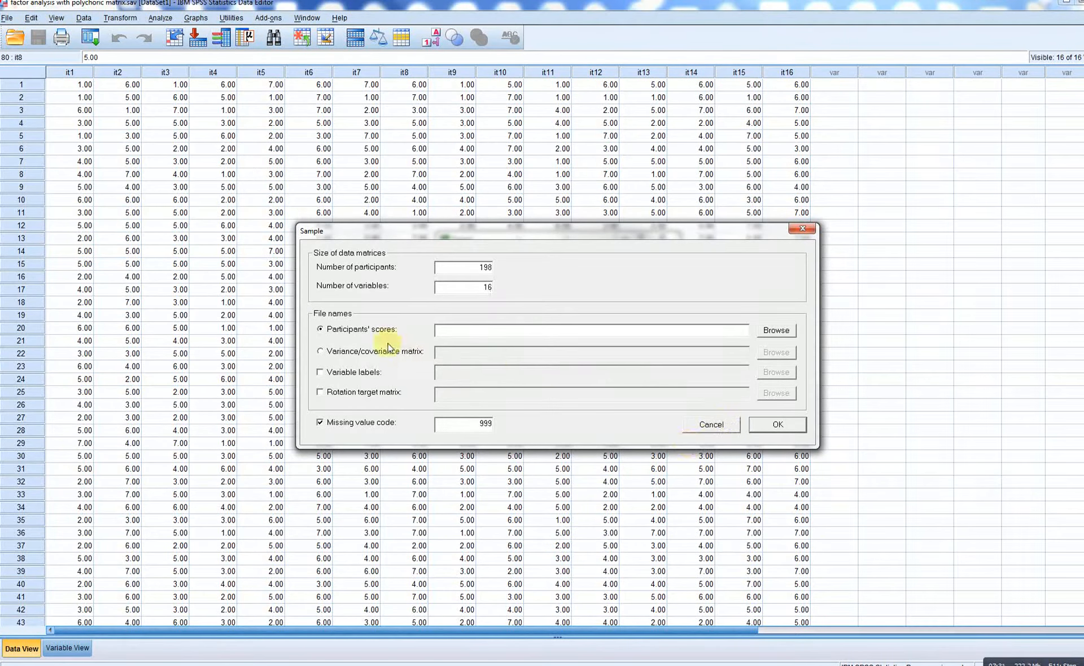
Load "factor analysis with polychoric matrix.dat" as the participants' scores and accept the sample settings.
click(776, 331)
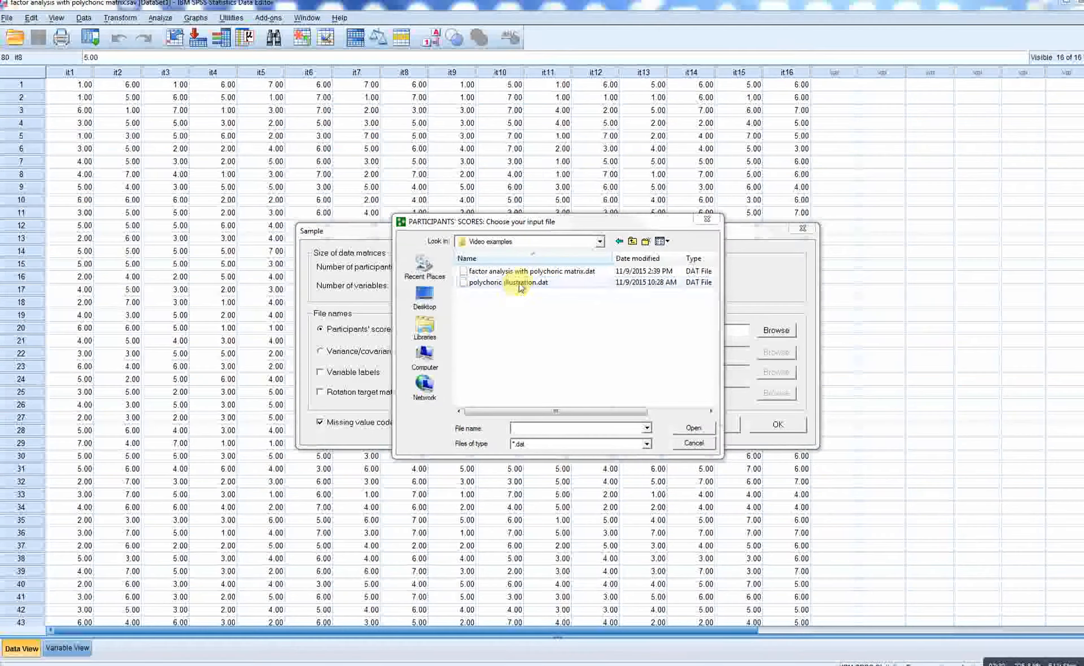
double_click(580, 273)
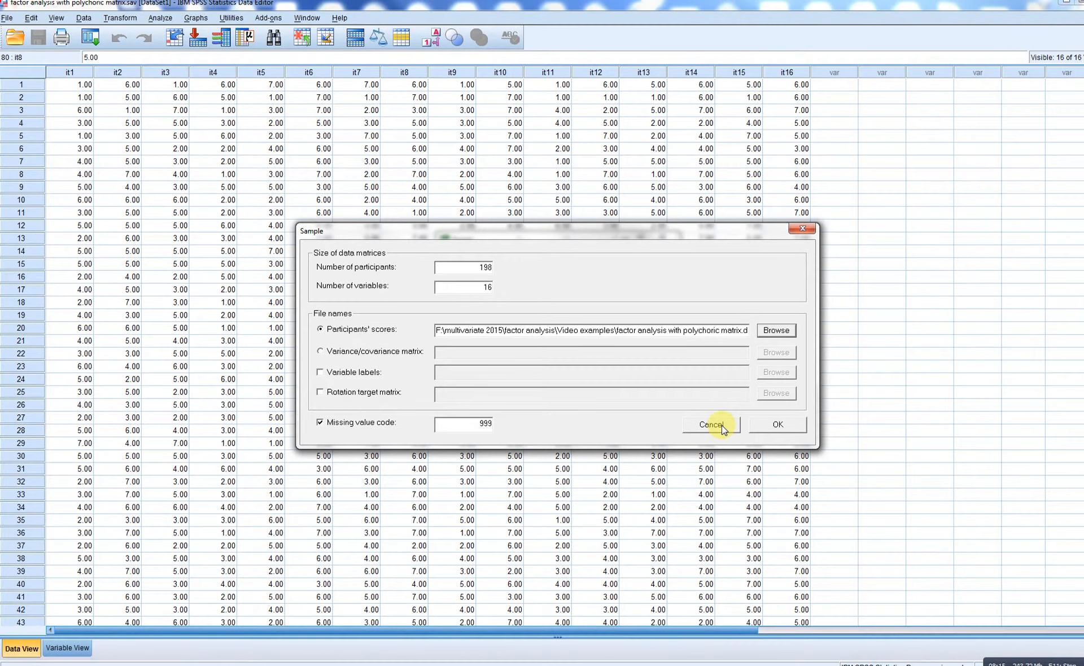
click(778, 424)
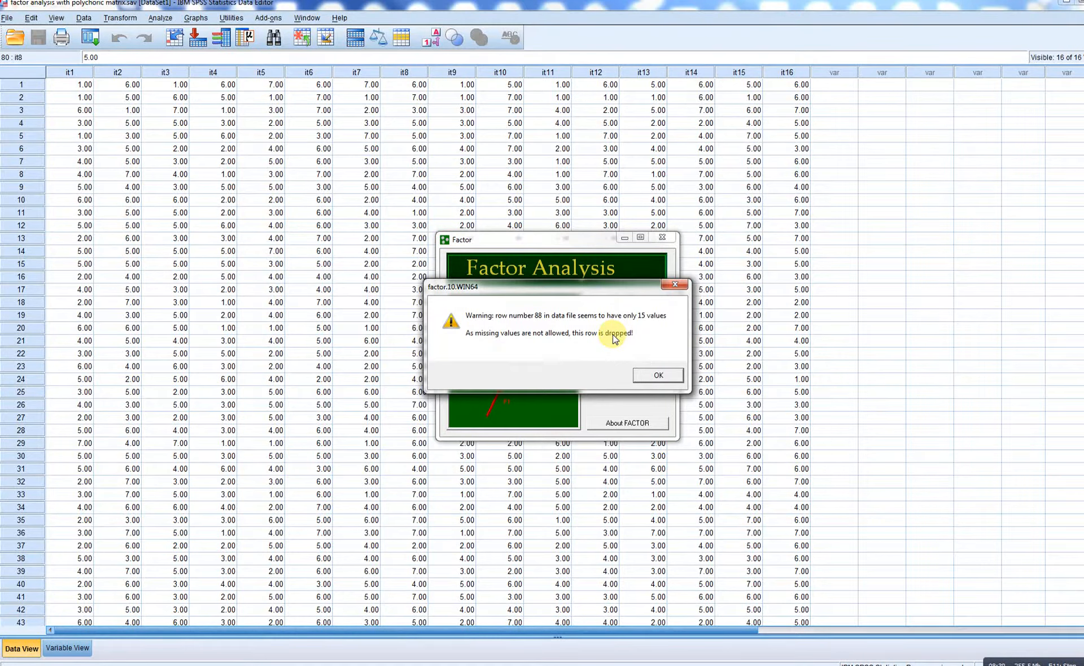
Acknowledge the warnings about rows dropped for missing values to finish reading the data.
click(657, 375)
click(657, 375)
click(657, 375)
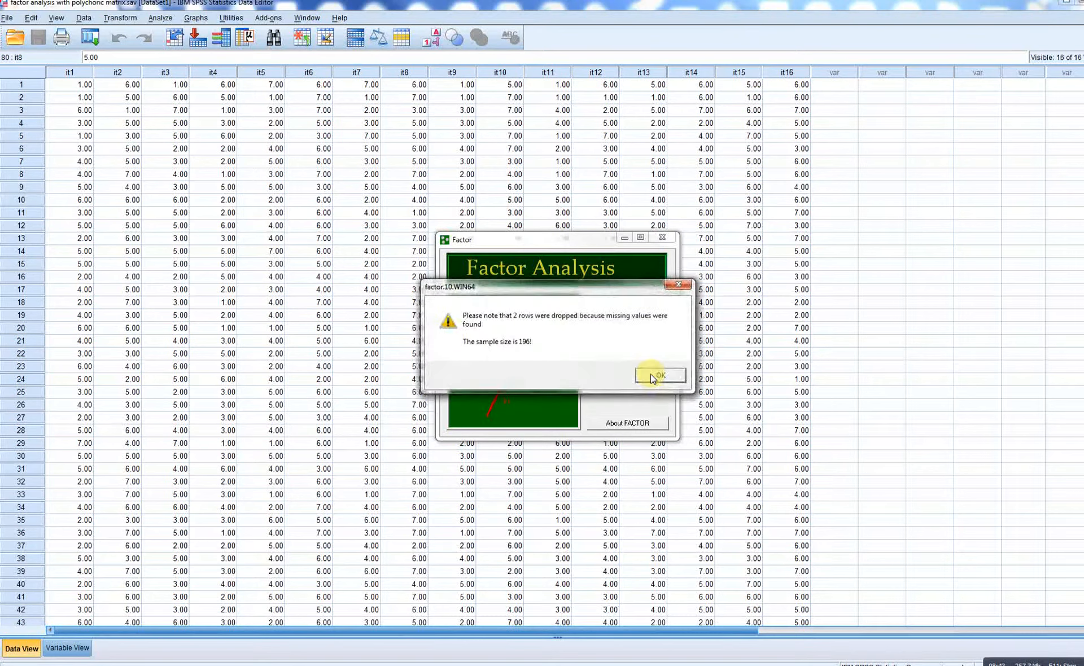
click(657, 375)
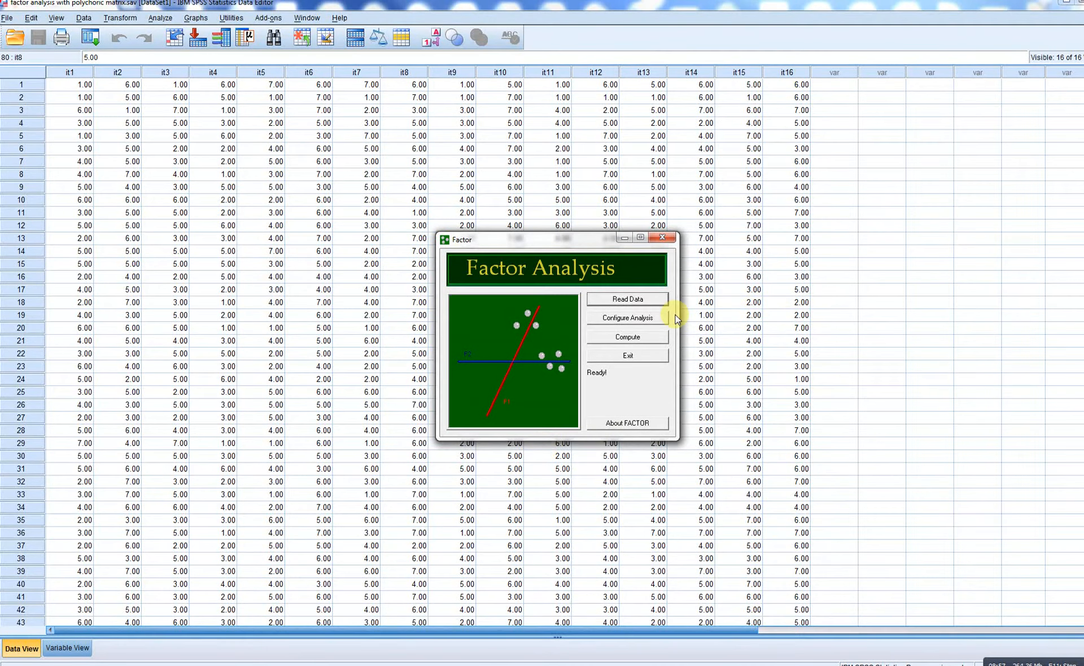
Open the analysis configuration, choose Polychoric (tetrachoric) correlation as the matrix analyzed, and move the dialog clear of the main Factor window.
click(625, 316)
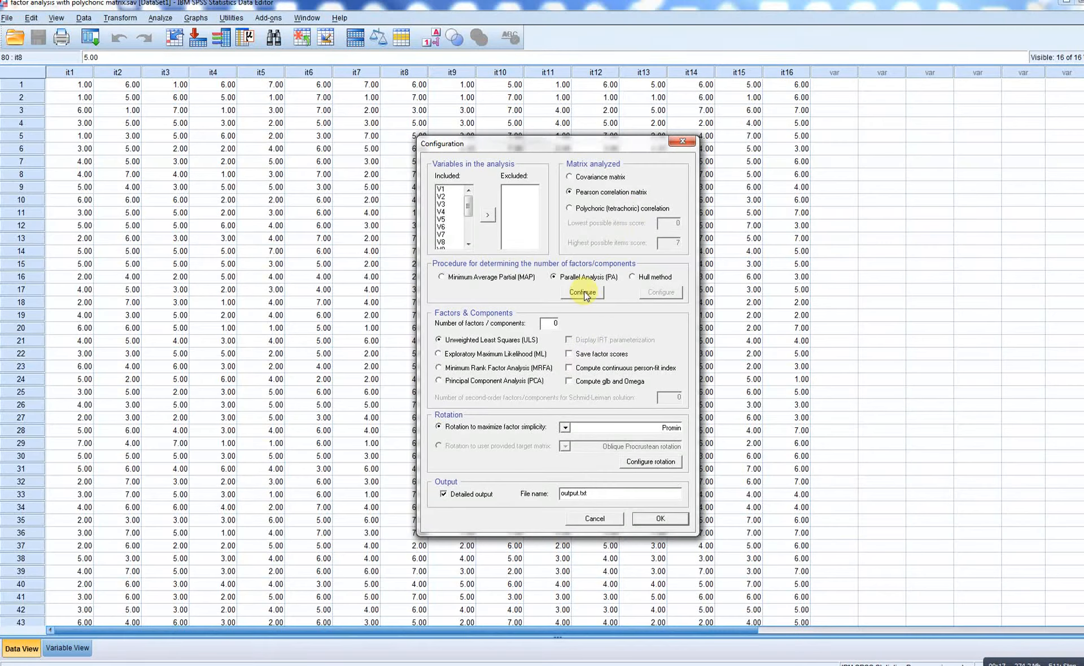
click(570, 210)
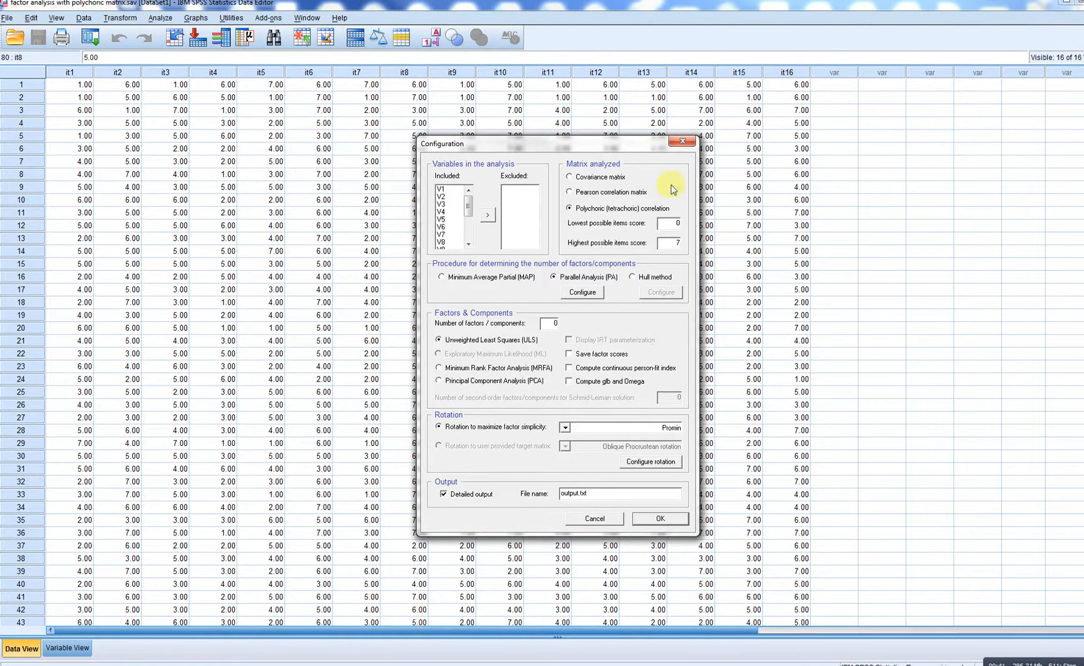
drag(599, 144, 848, 160)
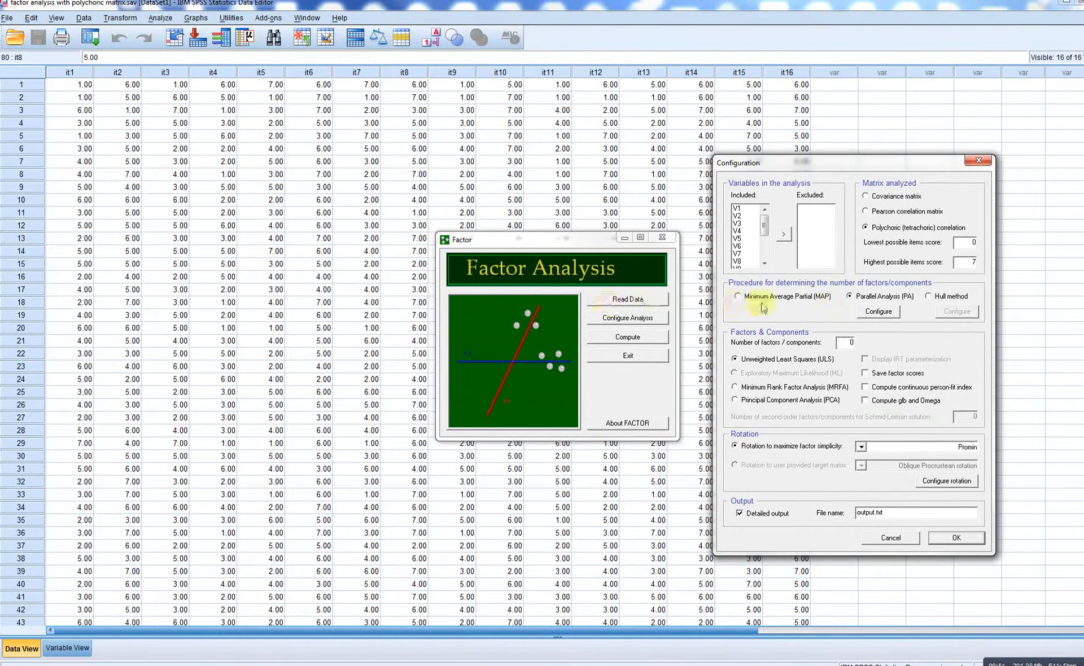
mouse_move(808, 159)
mouse_down()
mouse_move(819, 160)
mouse_move(793, 160)
mouse_up()
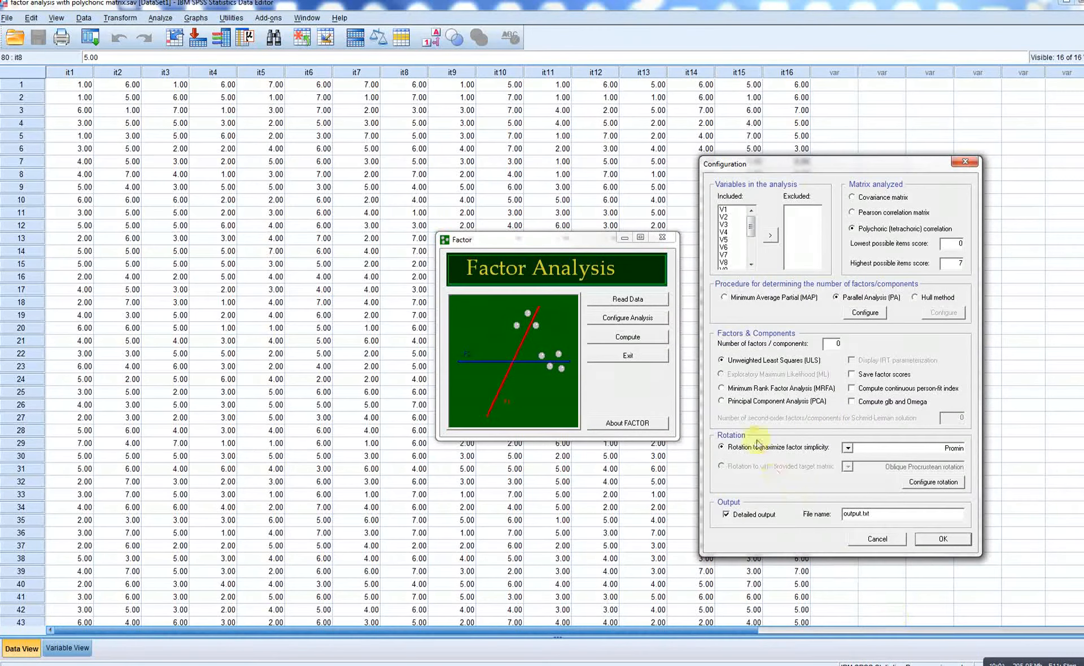
Choose Principal Component Analysis (PCA) as the extraction method and Normalized Varimax as the rotation to maximize factor simplicity.
click(722, 402)
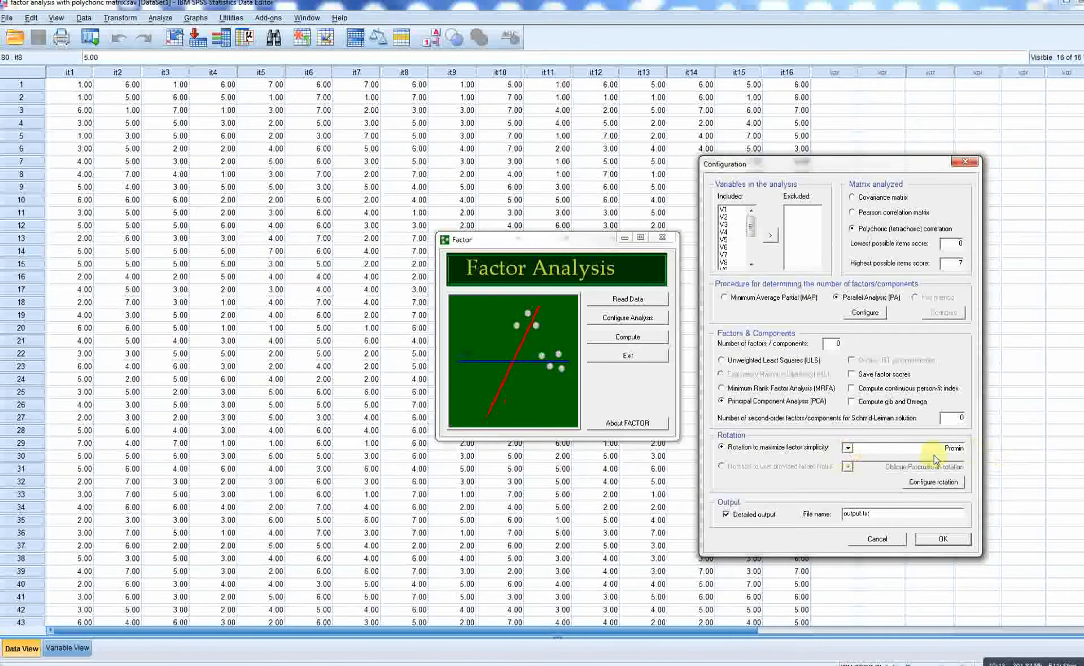
click(847, 448)
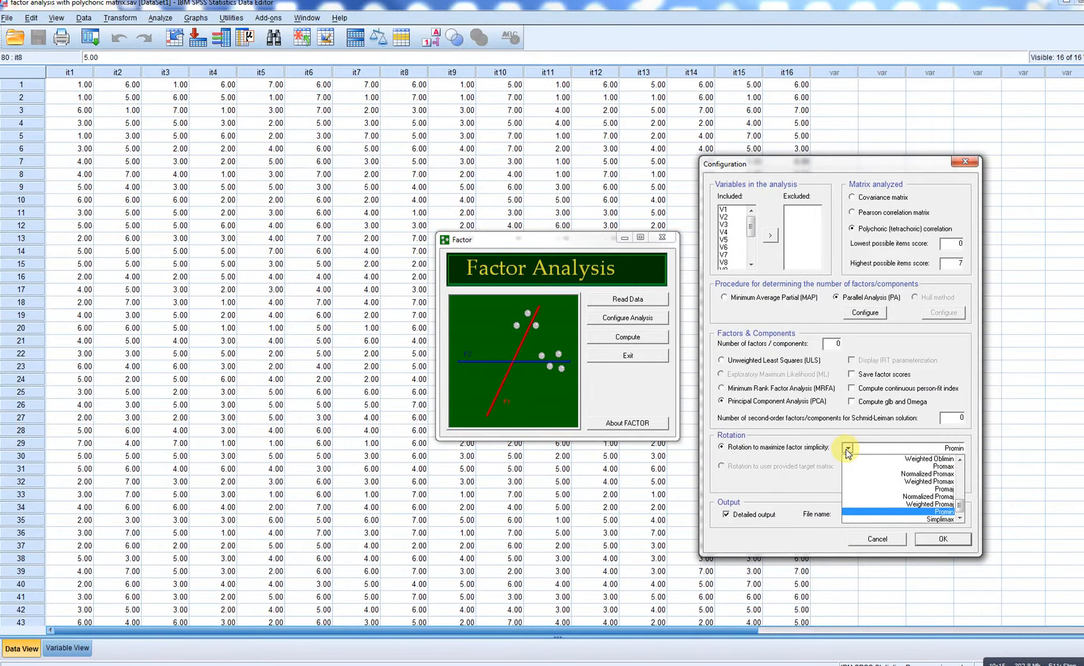
scroll(870, 480, up, 5)
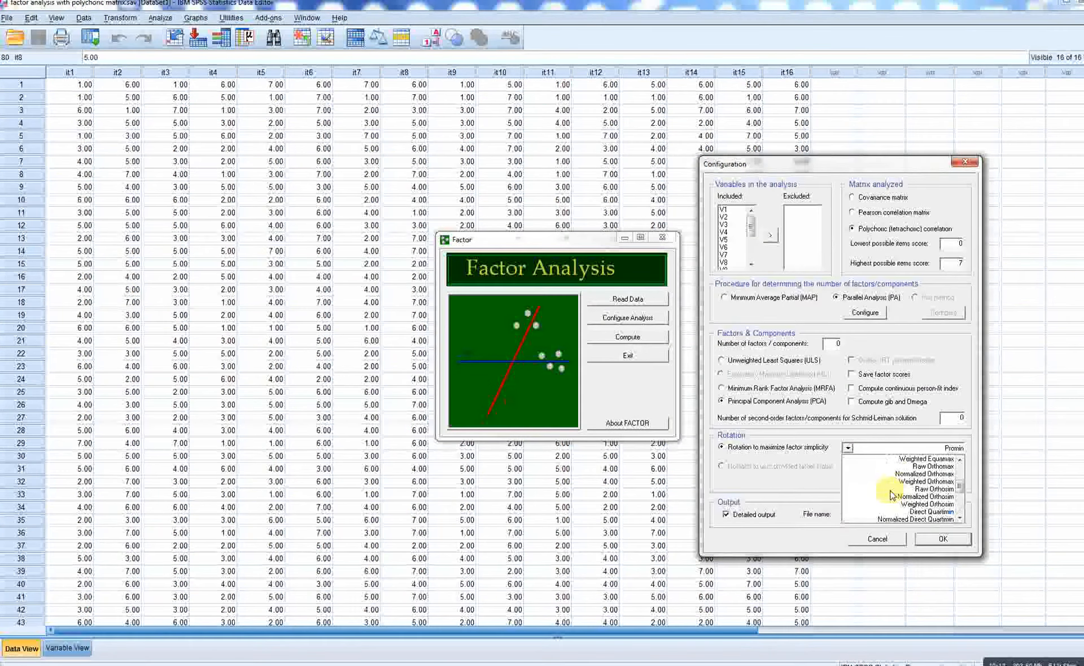
scroll(891, 495, up, 3)
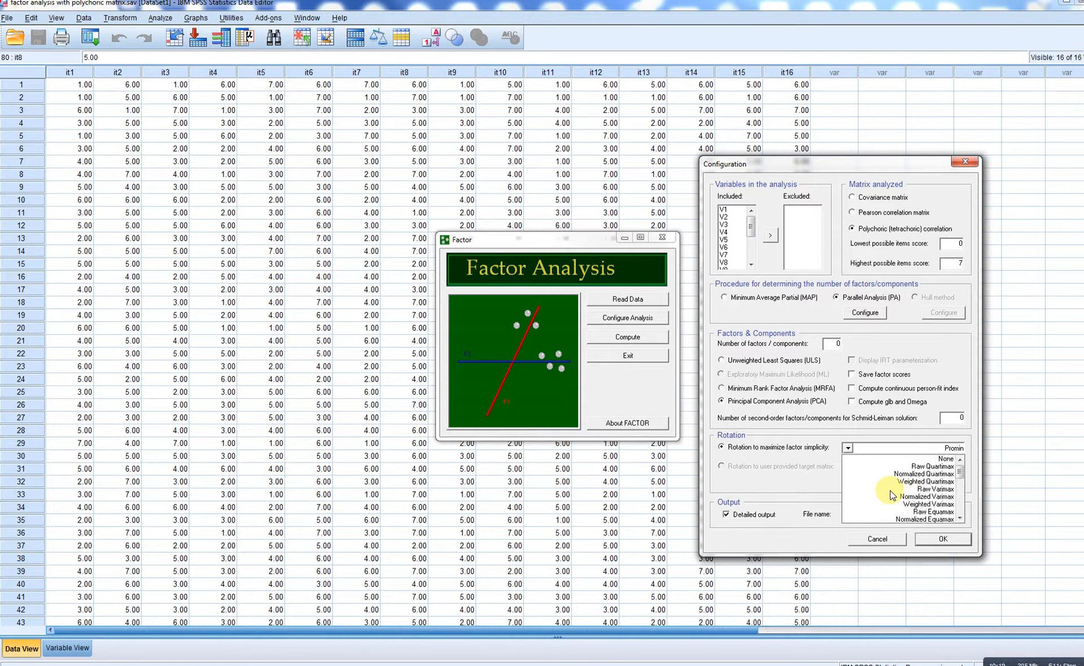
scroll(891, 495, down, 3)
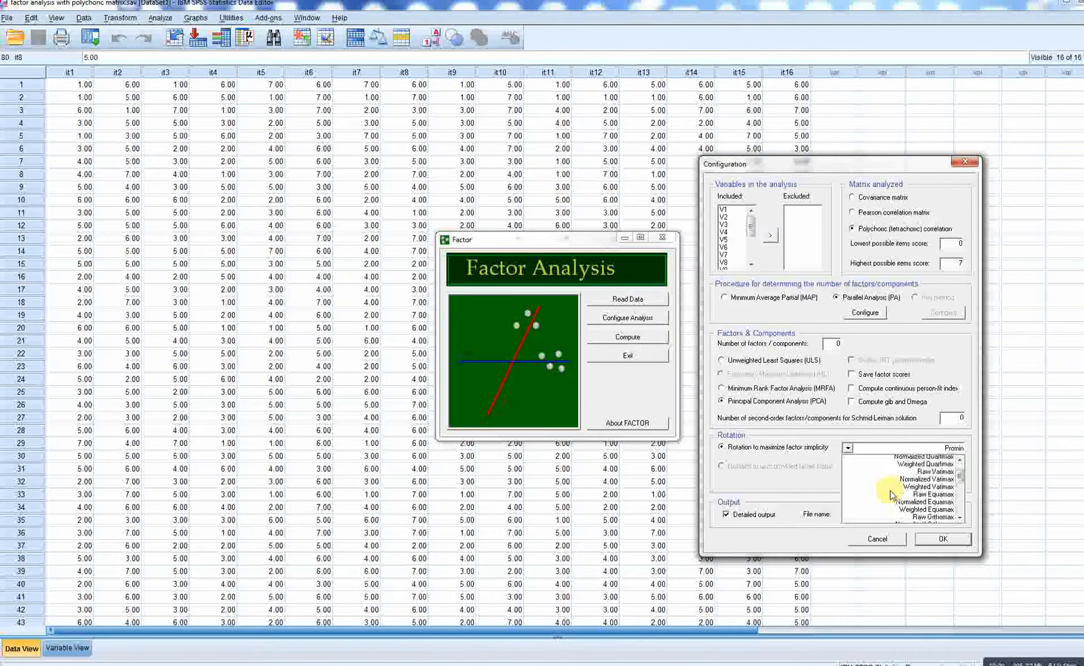
scroll(891, 495, down, 4)
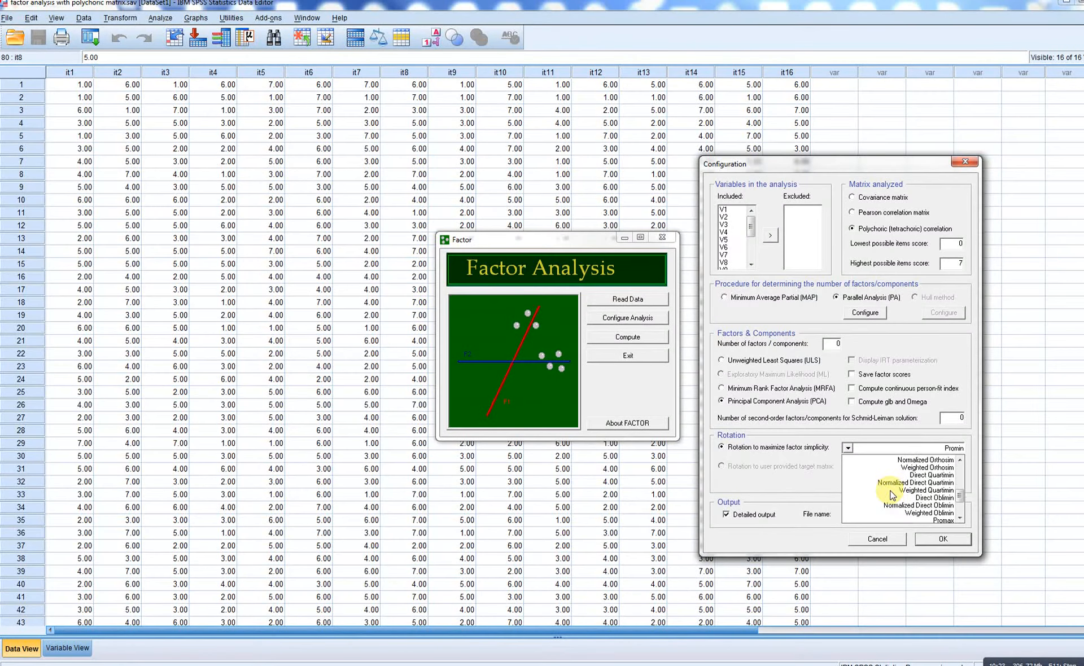
scroll(892, 496, down, 1)
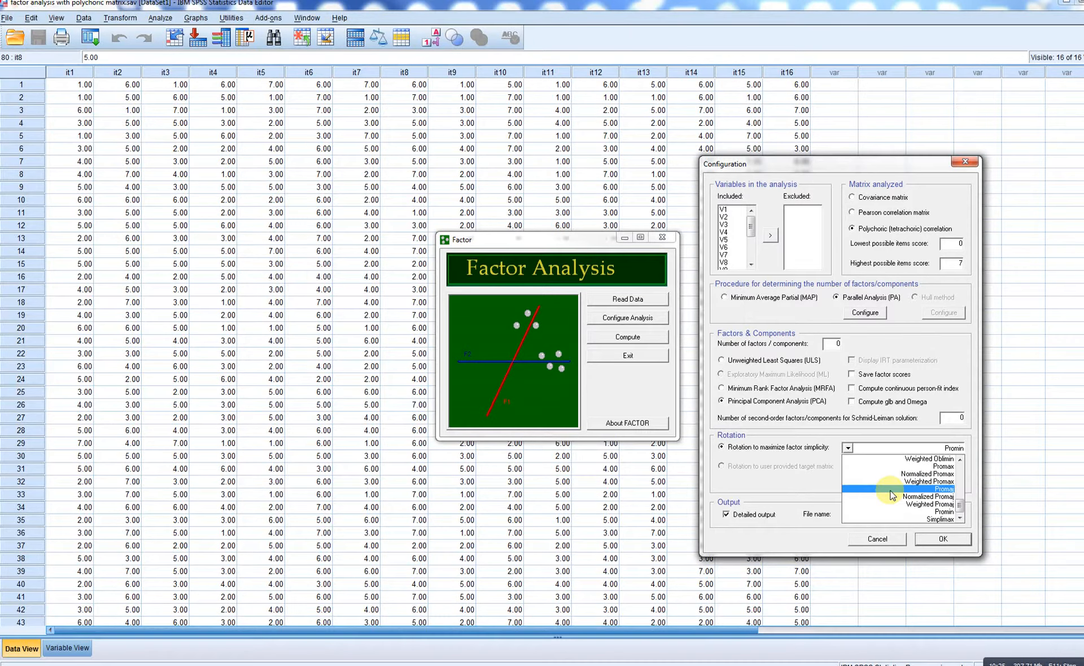
scroll(891, 496, up, 5)
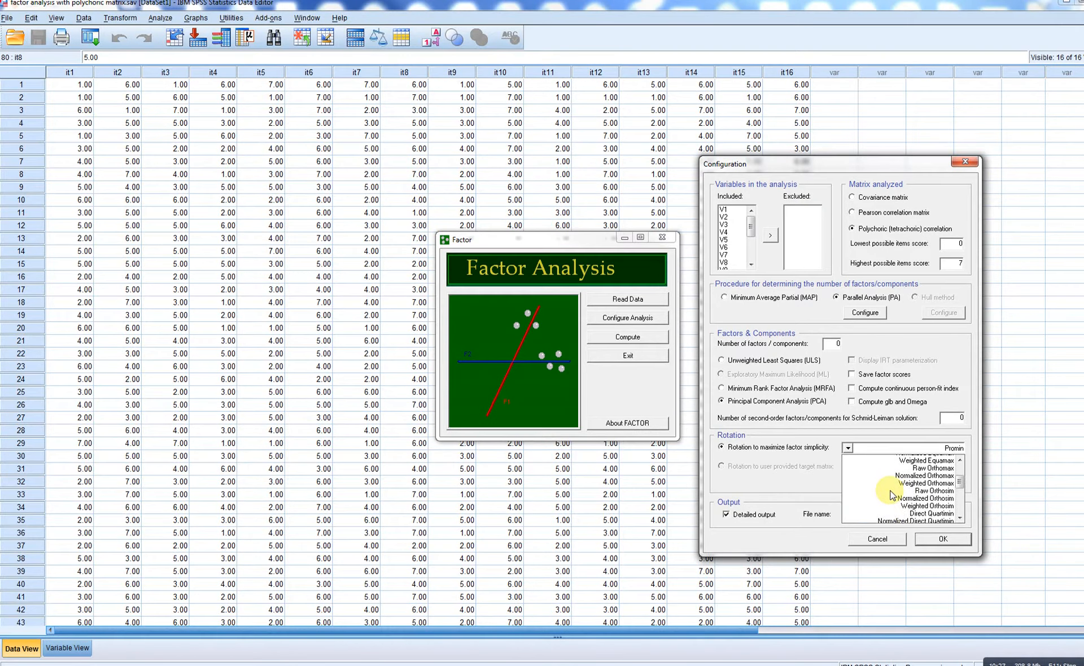
scroll(891, 495, up, 1)
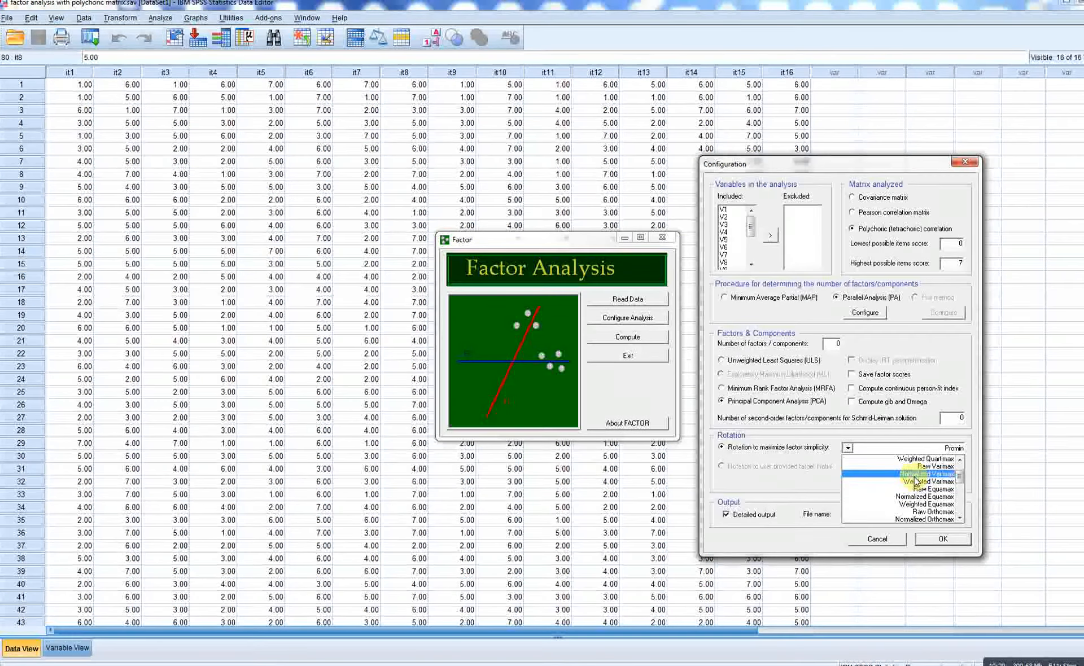
click(912, 475)
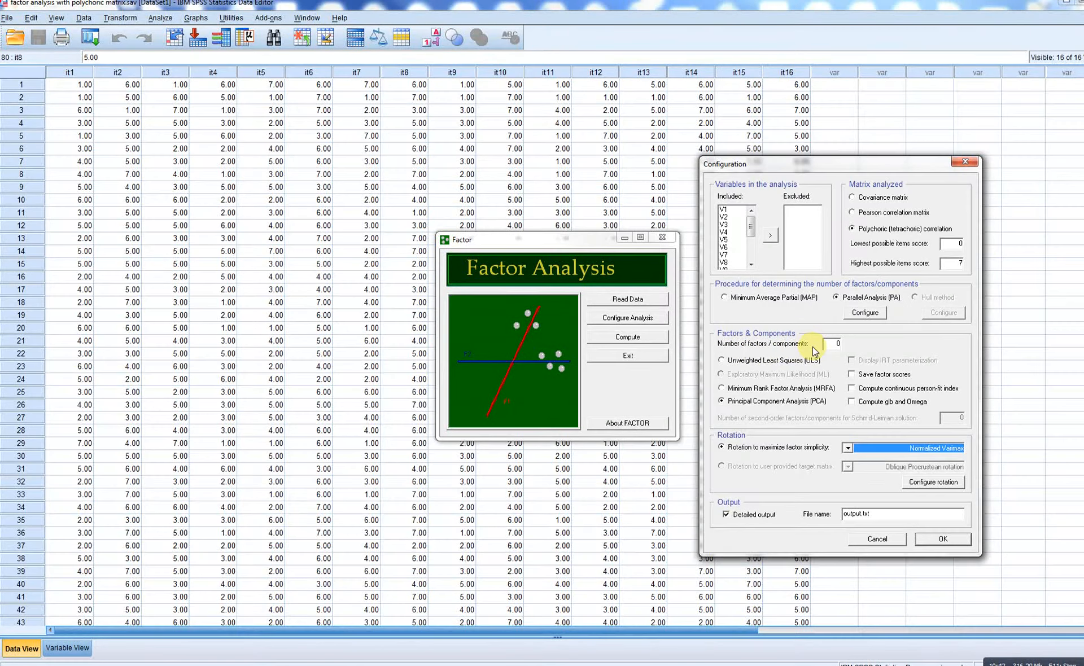
Try to accept the configuration with the number of factors/components set to 16.
drag(750, 229, 758, 198)
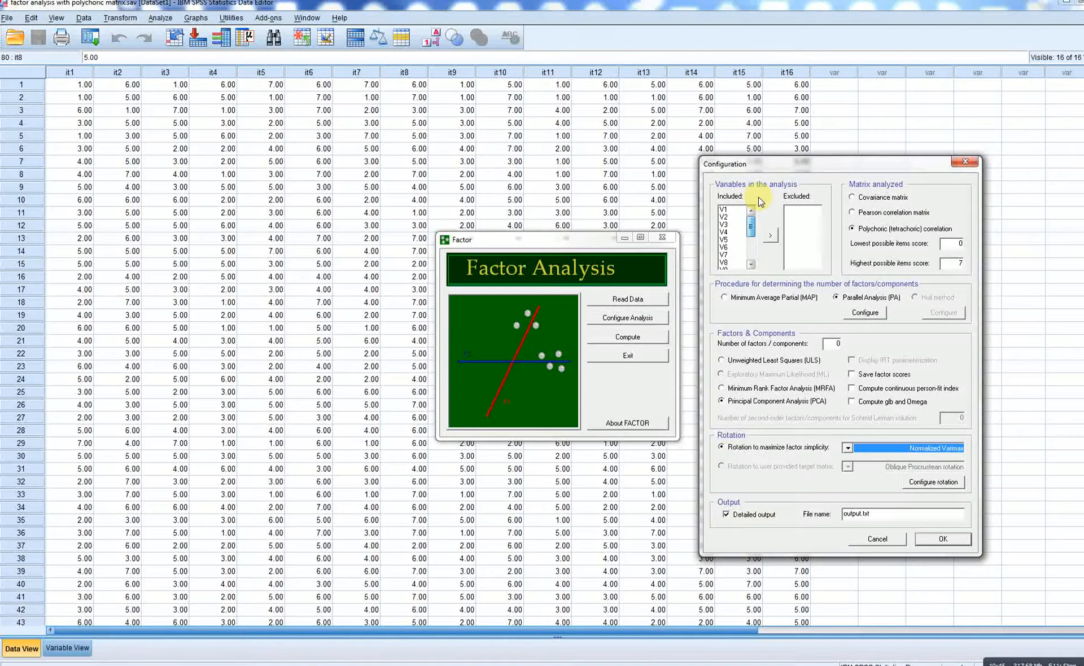
double_click(830, 346)
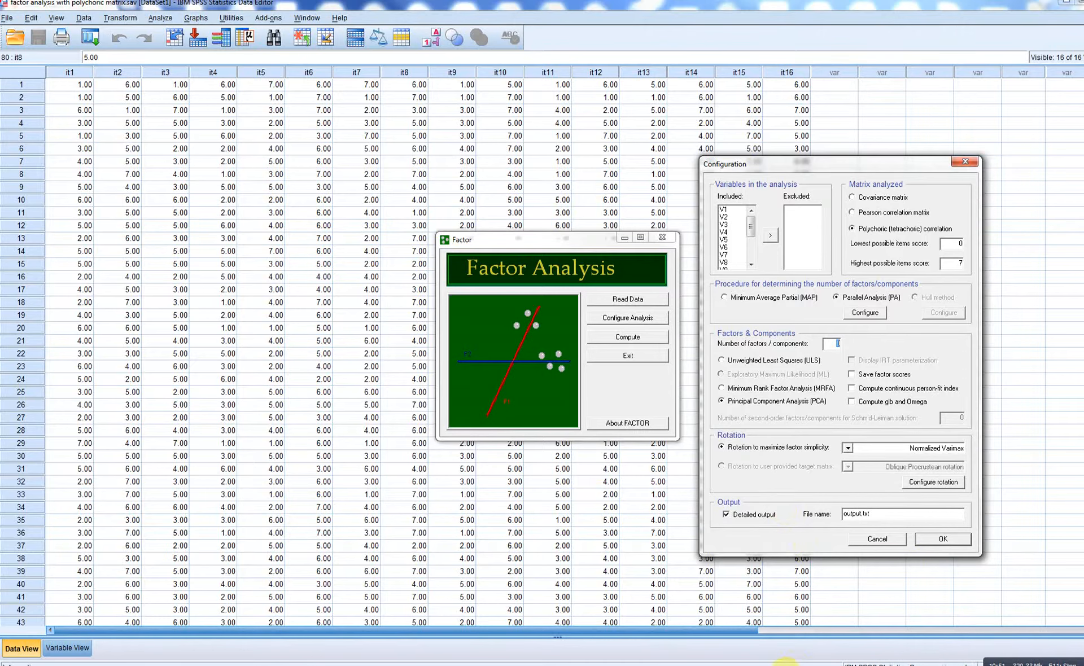
text(16)
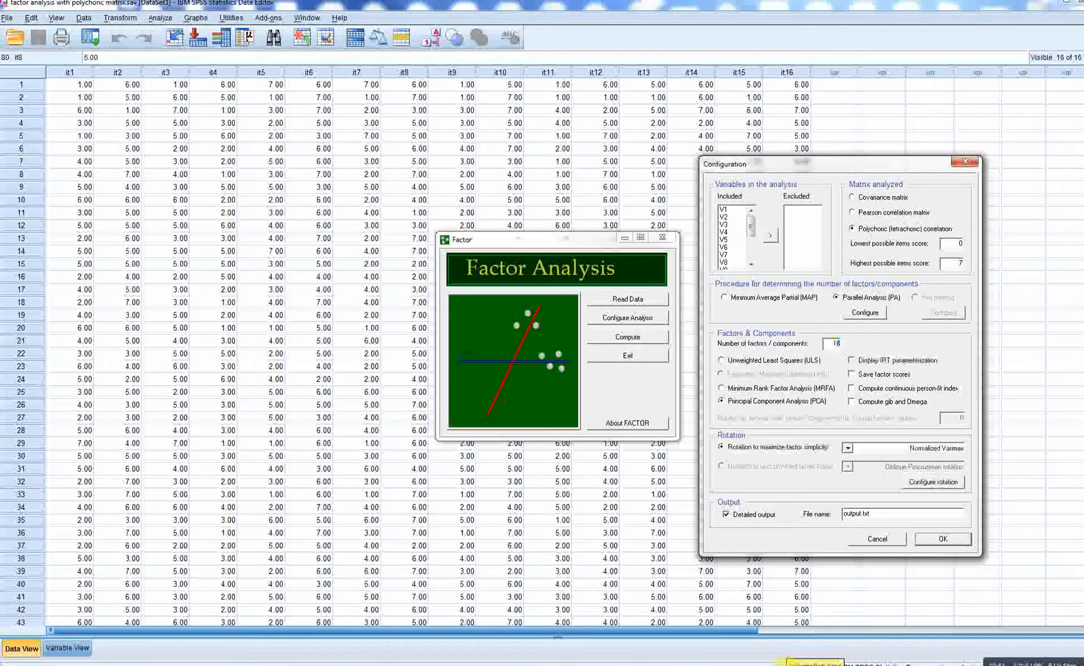
click(953, 537)
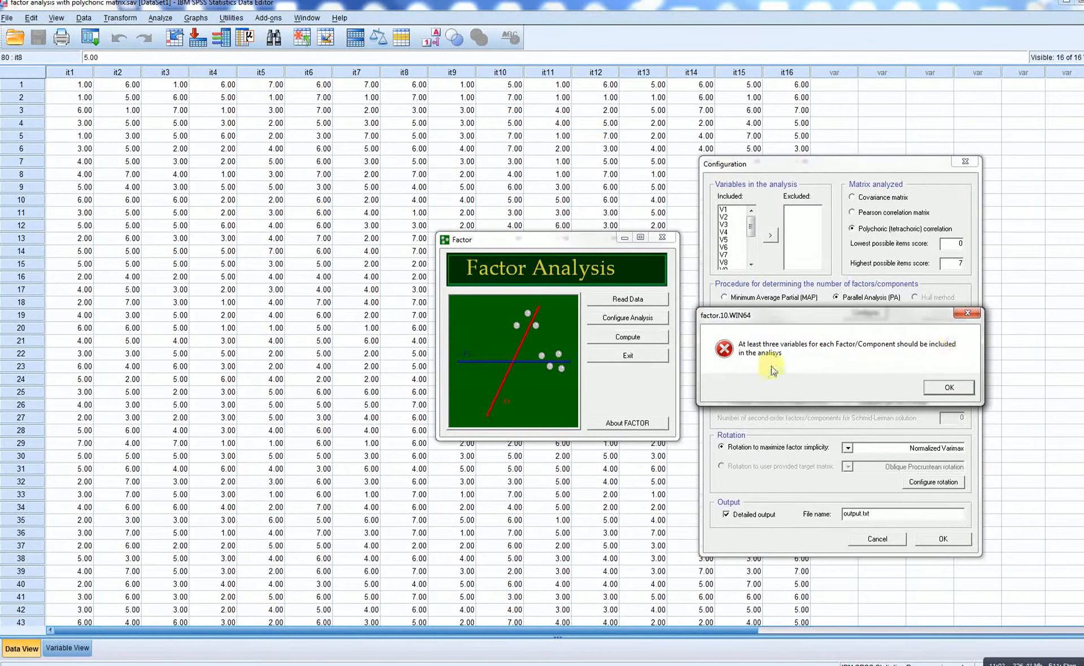
click(951, 388)
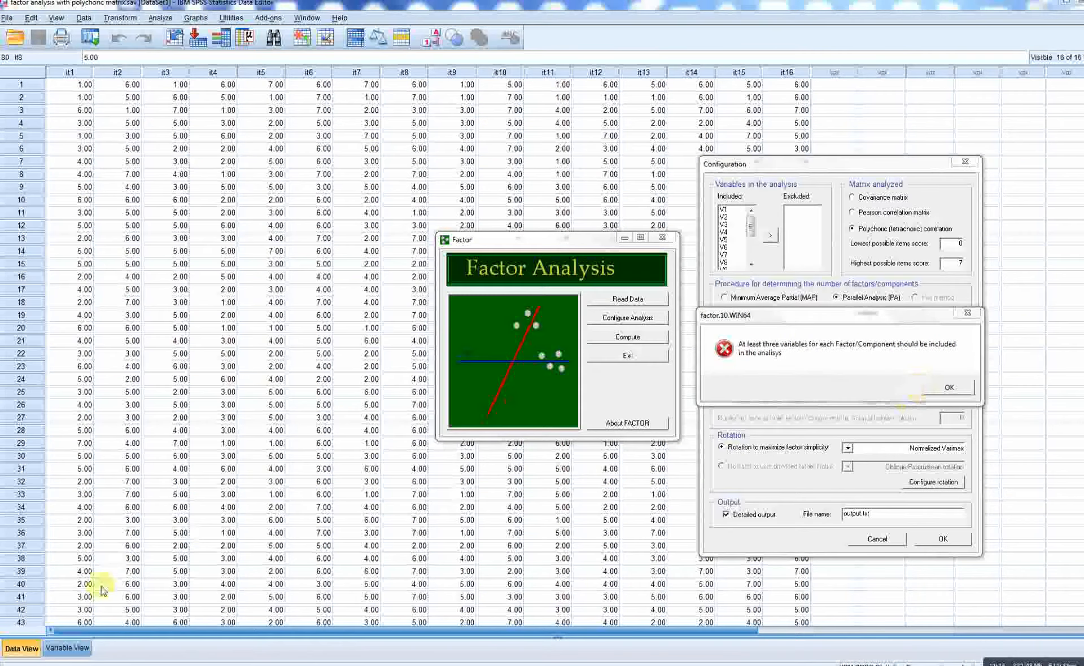
Switch to the Calculator and divide the 16 variables by 3 to find the maximum number of components.
click(14, 664)
click(61, 500)
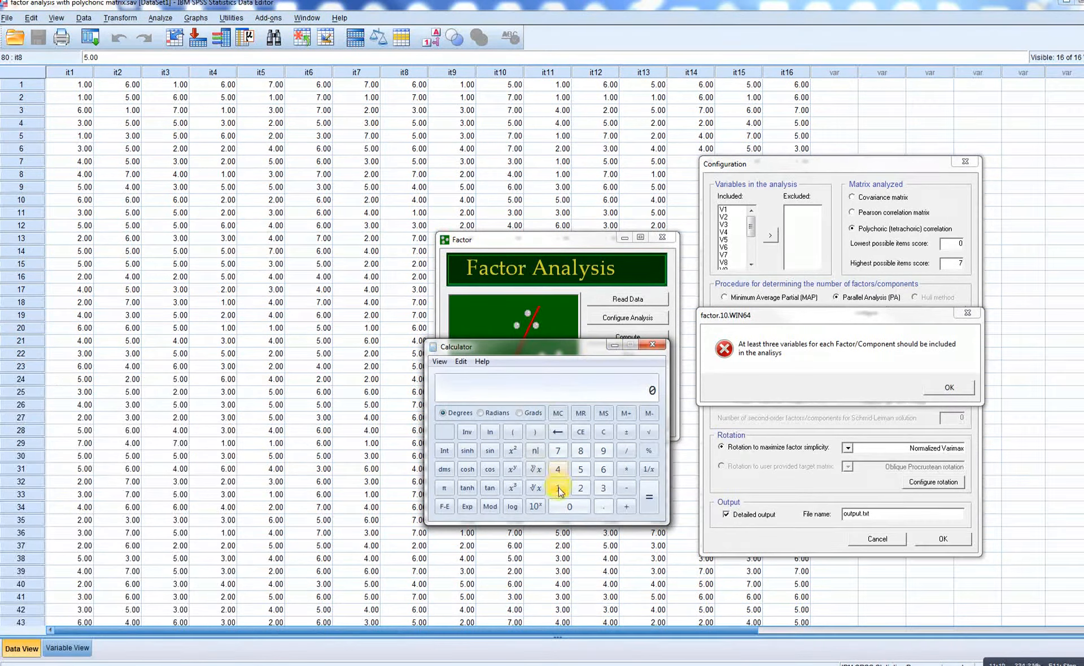
click(558, 489)
click(603, 469)
click(624, 452)
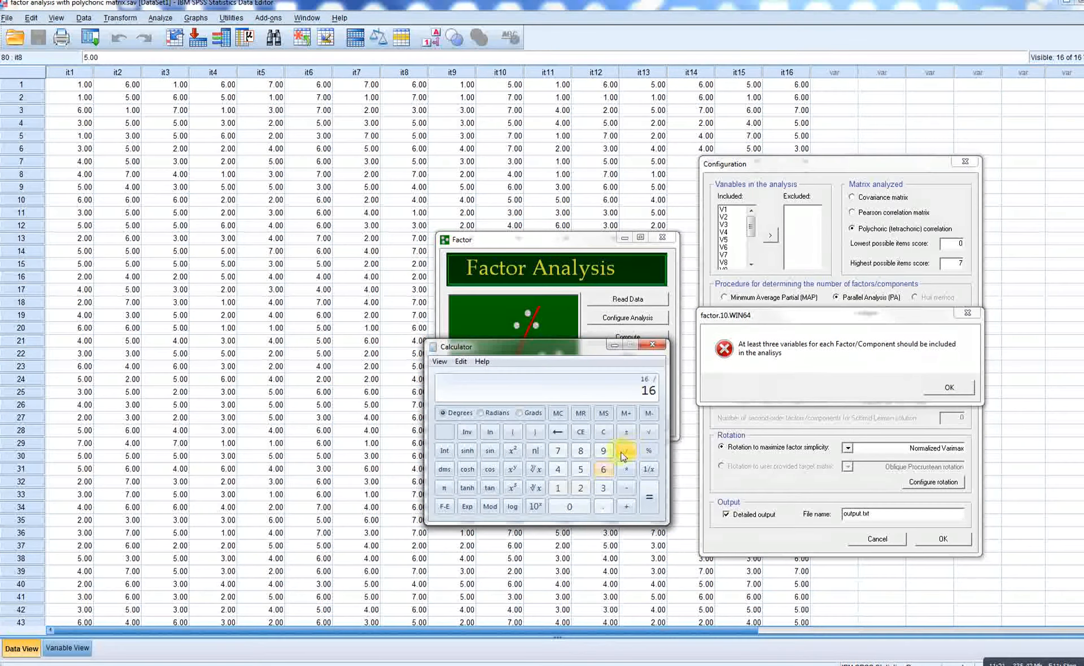
click(603, 489)
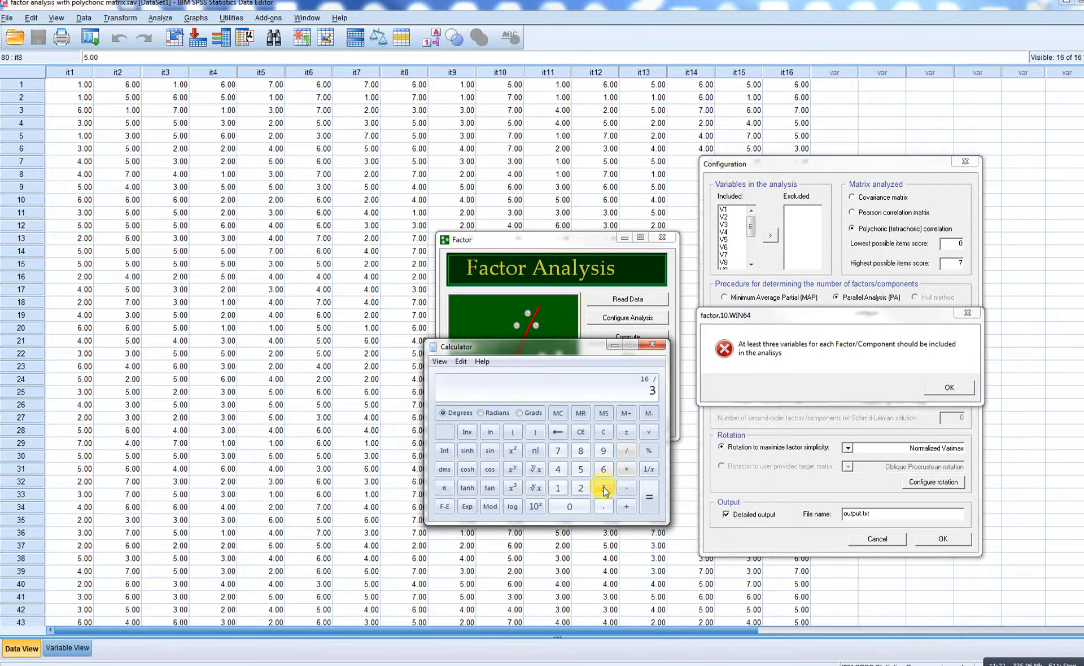
click(650, 495)
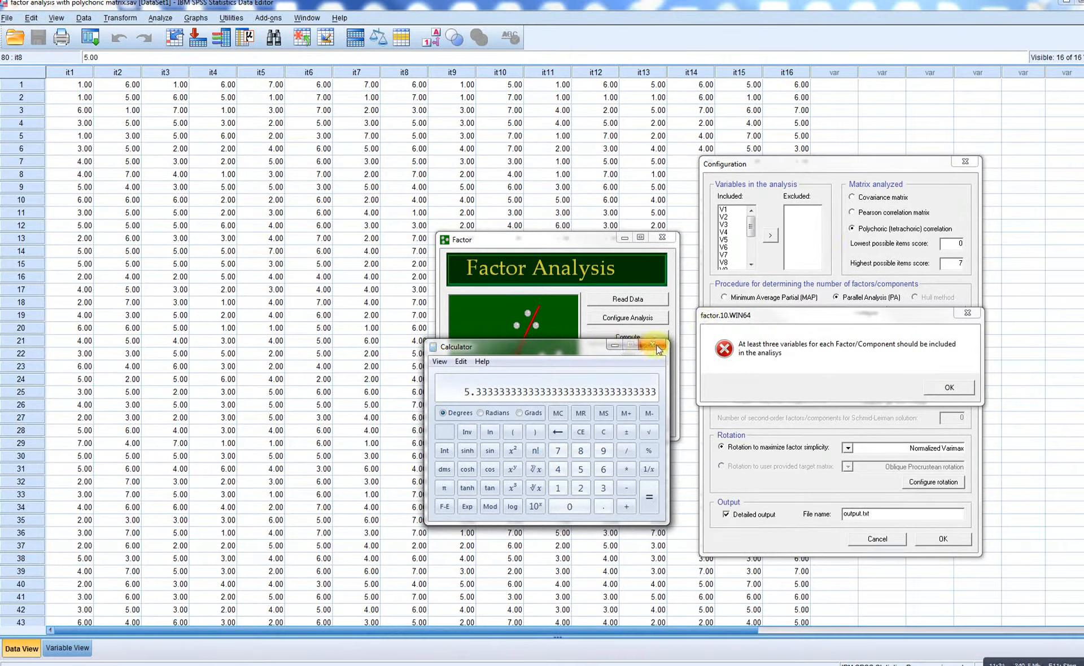
Dismiss the error, set the number of factors/components to 5, and accept the configuration.
click(950, 387)
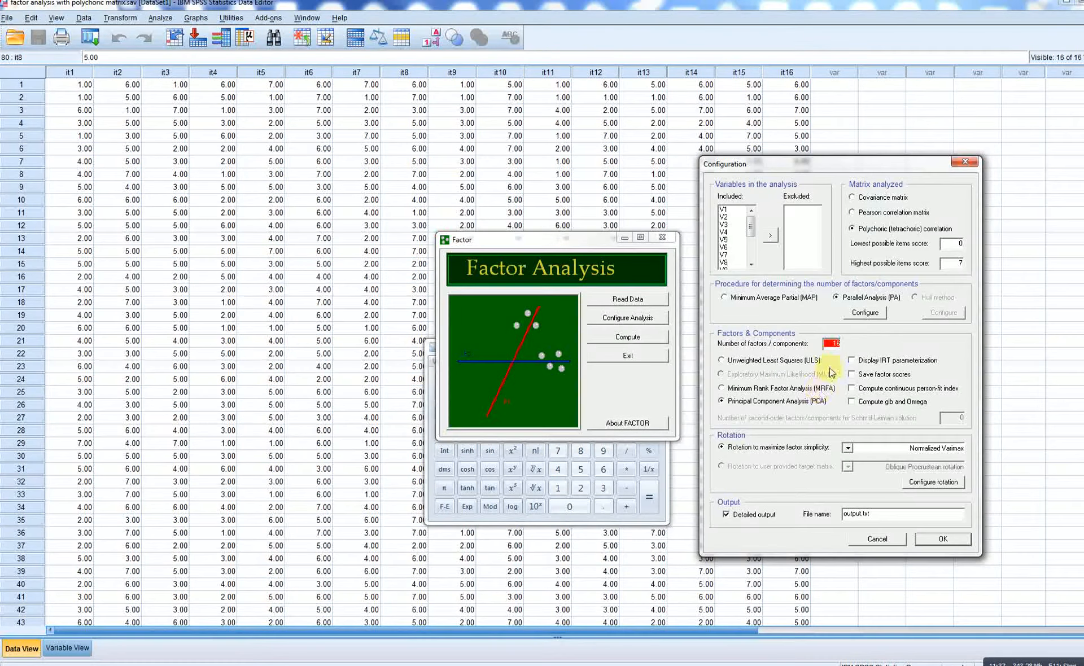
drag(830, 343, 856, 345)
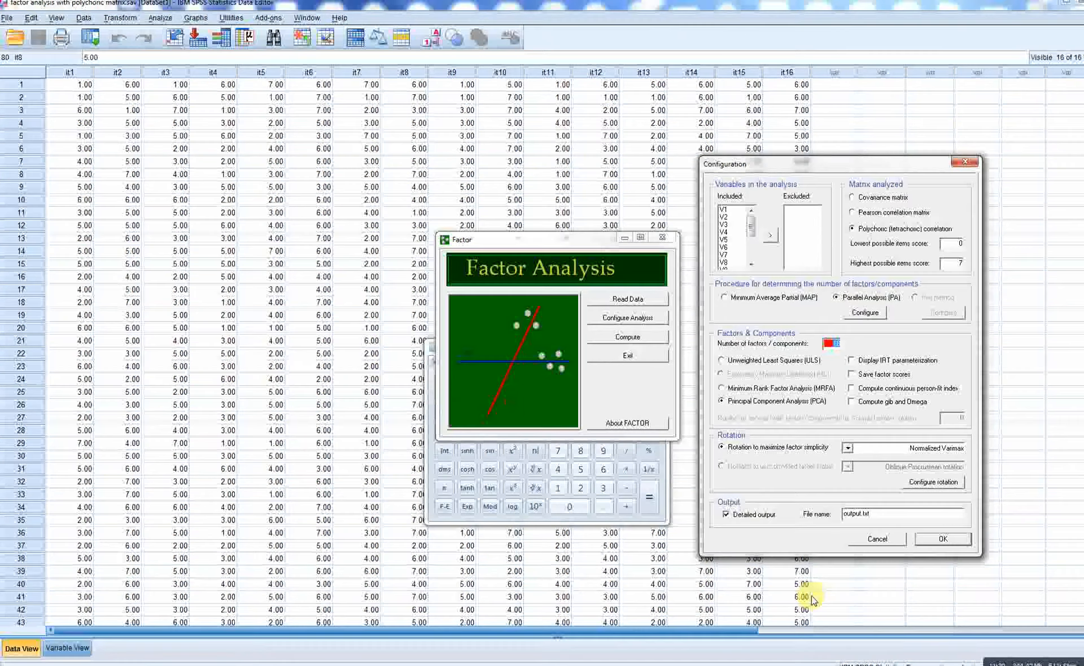
text(3)
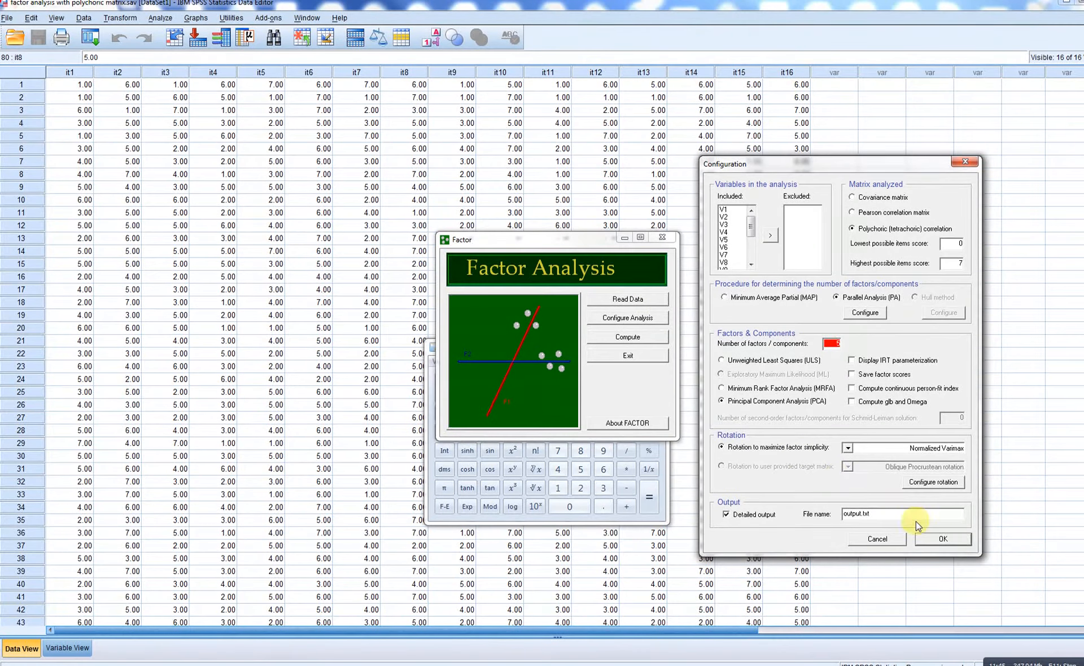
click(961, 542)
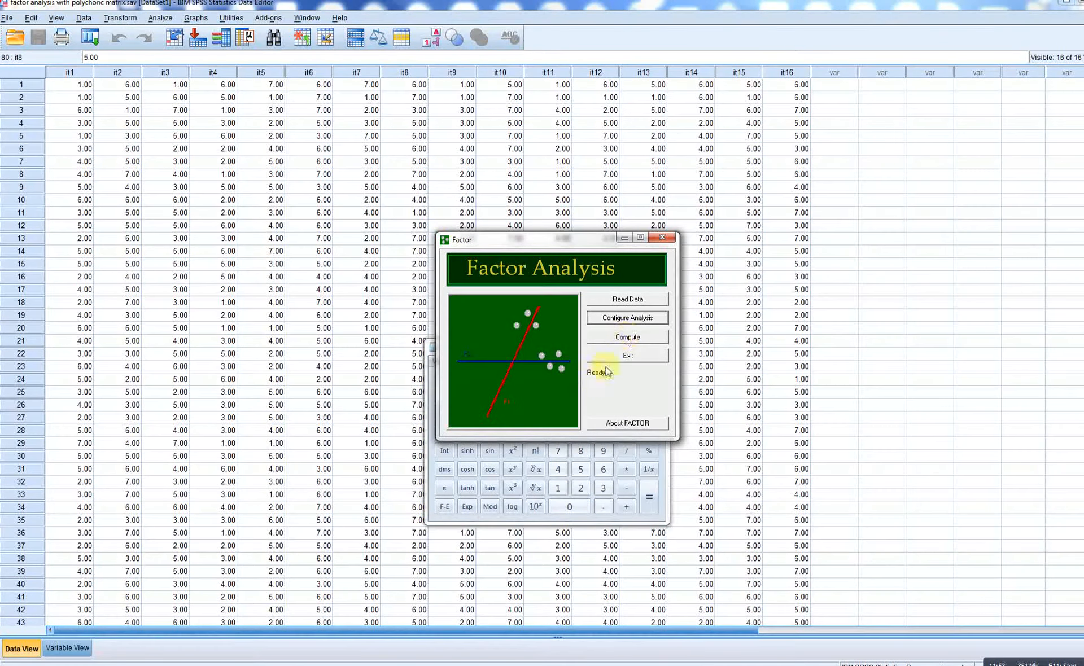
Compute the configured factor analysis and close the Calculator while it runs.
click(641, 337)
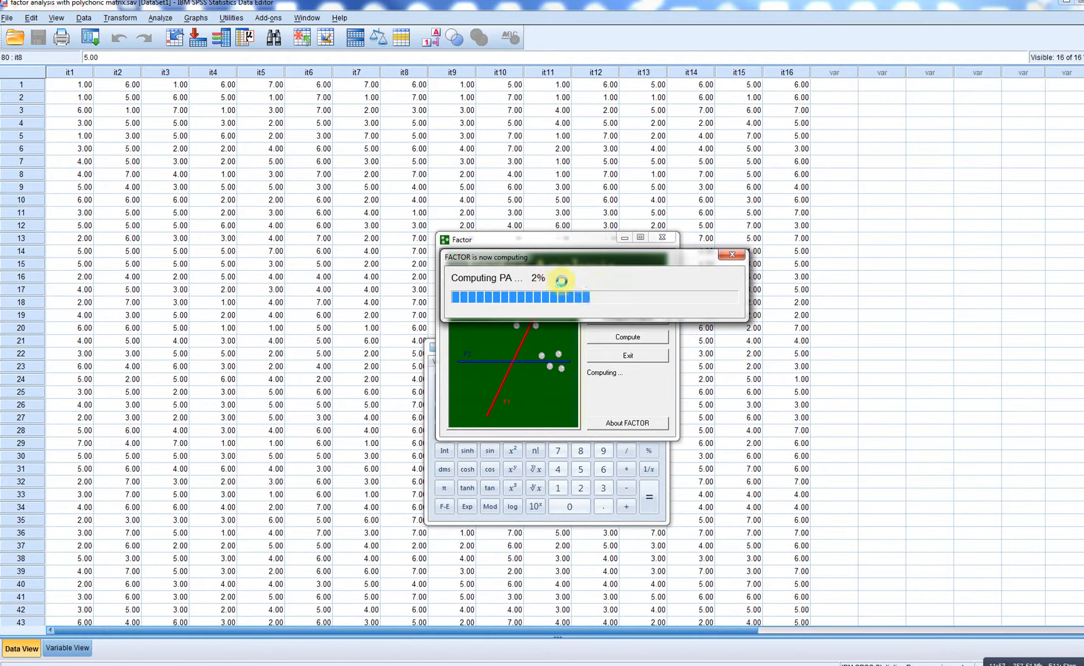
click(592, 521)
click(652, 345)
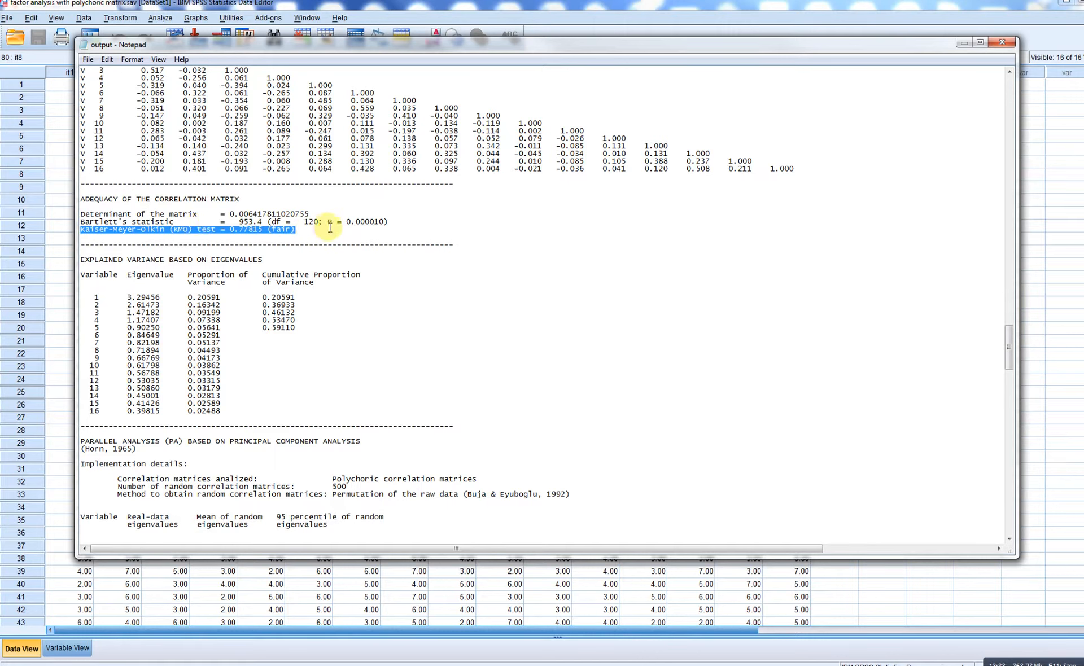
Examine the KMO test and Bartlett's statistic under Adequacy of the Correlation Matrix in the output file.
click(307, 232)
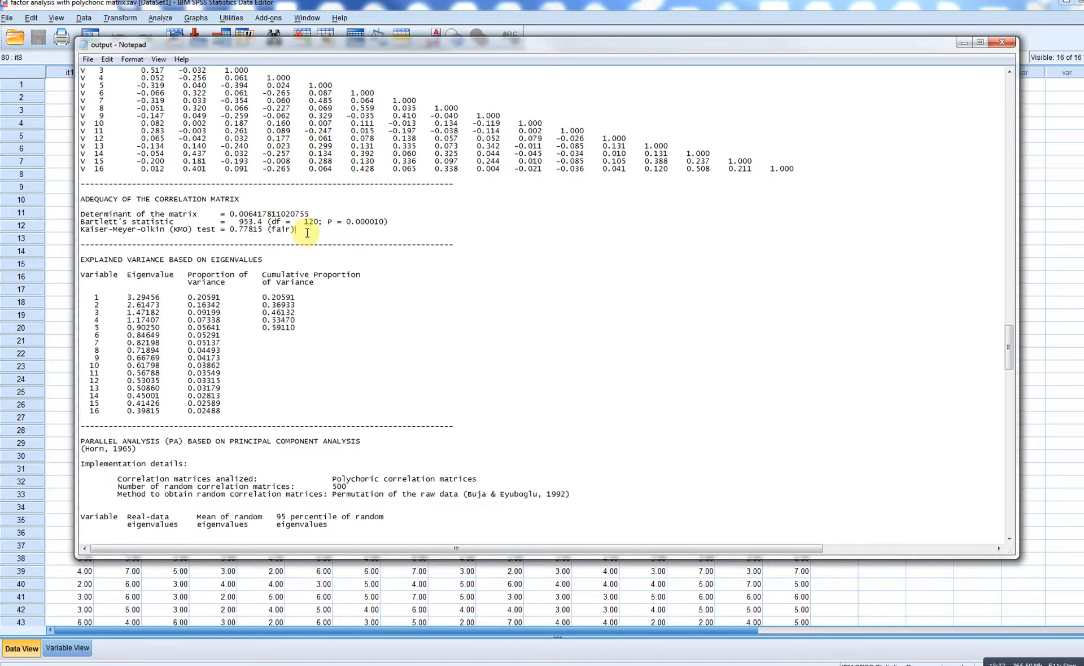
drag(267, 232, 304, 233)
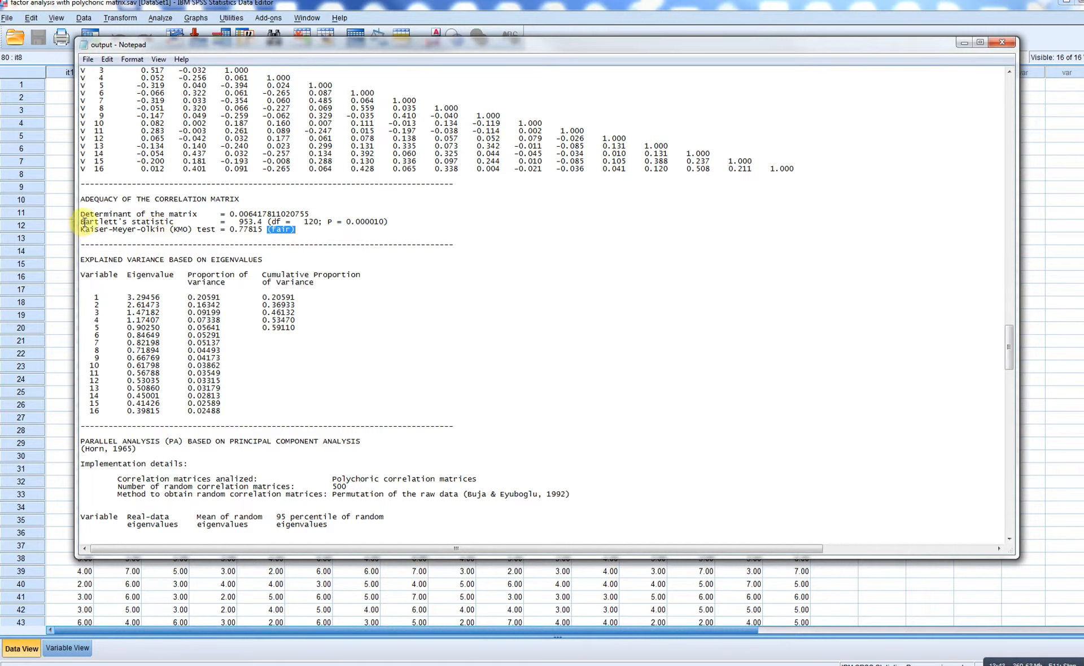
drag(80, 221, 396, 222)
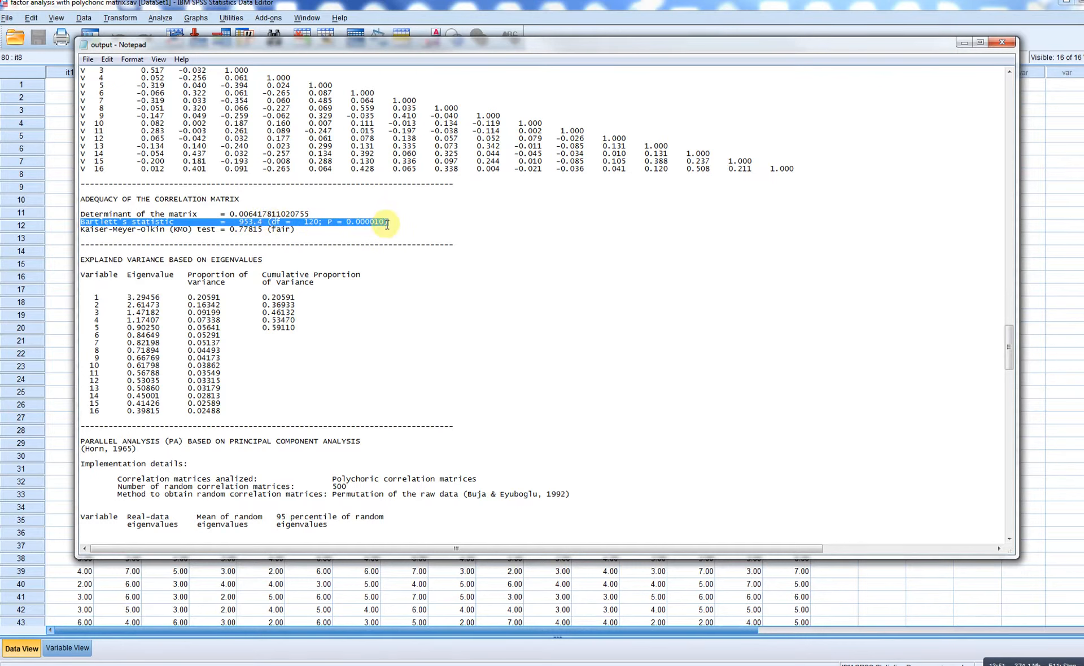
click(469, 255)
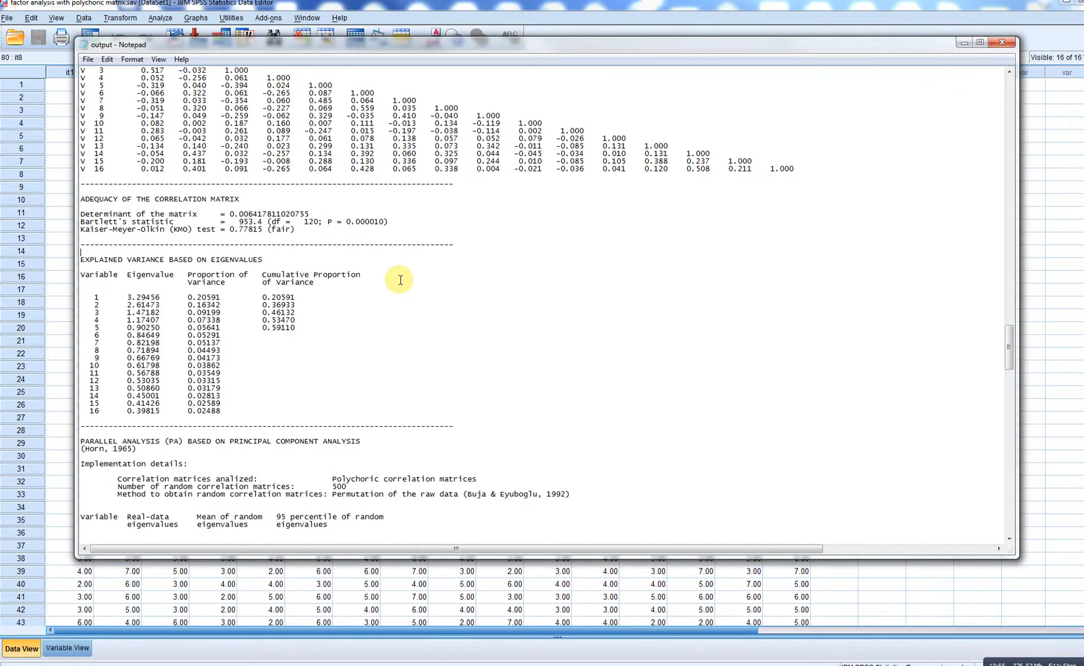
Examine the eigenvalues and proportions of variance for all 16 variables in the Explained Variance Based on Eigenvalues table.
scroll(400, 280, down, 2)
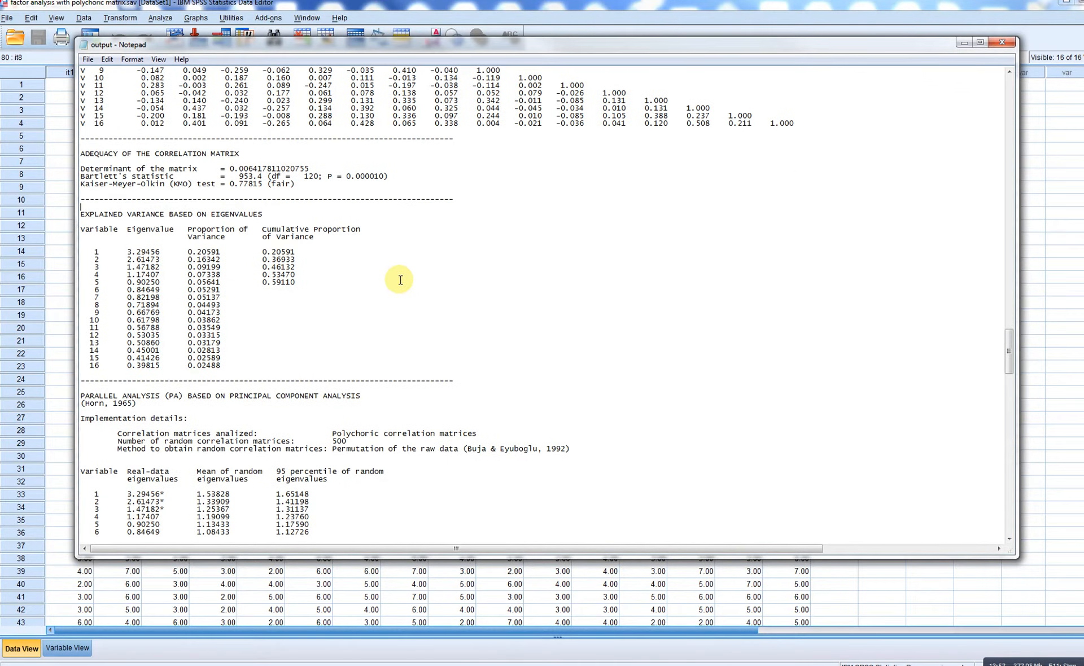
scroll(400, 280, down, 3)
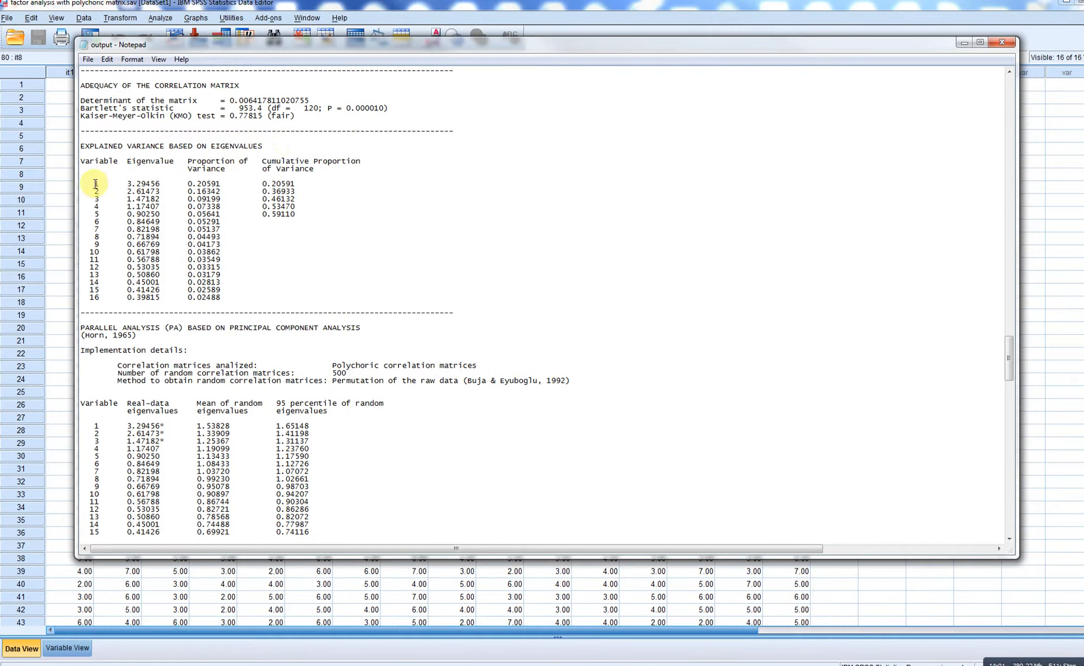
drag(95, 184, 220, 298)
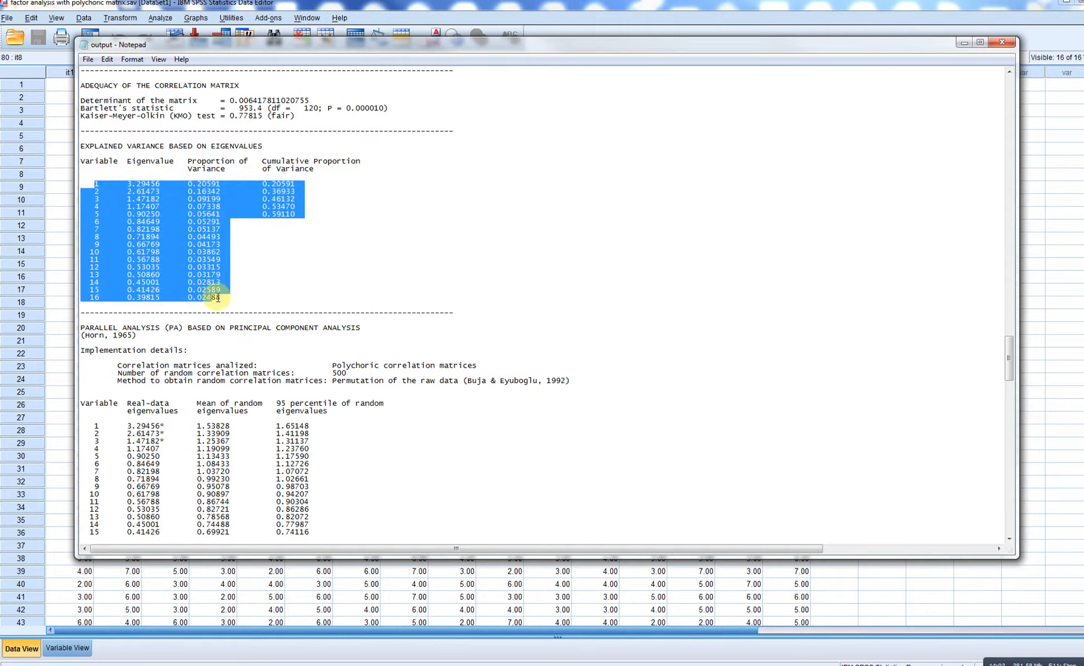
click(313, 289)
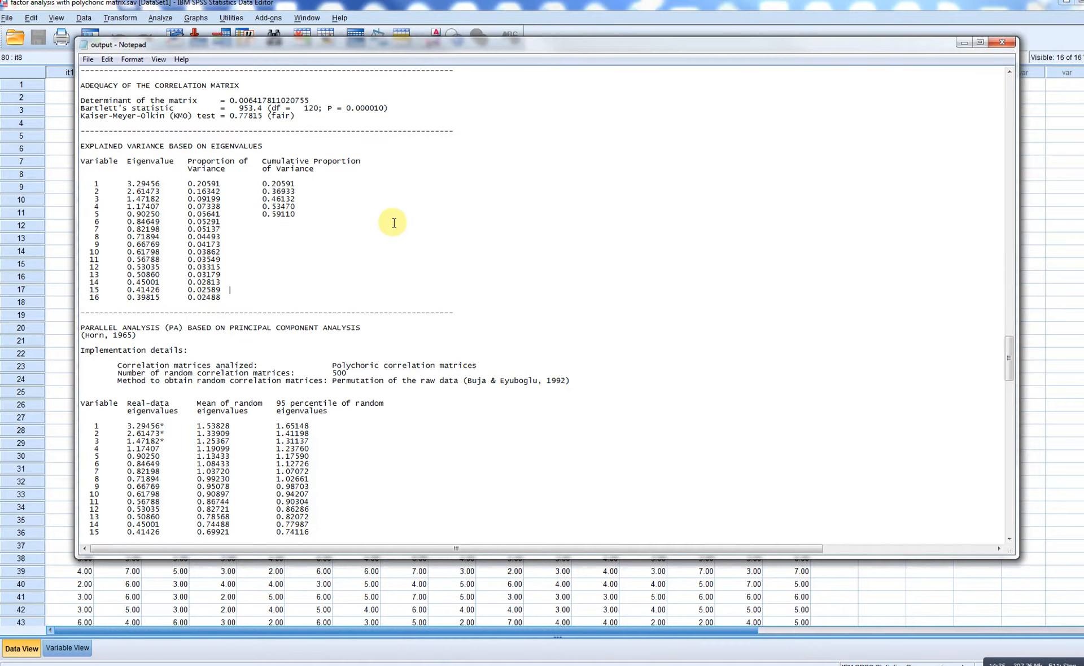
Compare the real-data and random eigenvalues in the parallel analysis table, checking them against the explained variance table.
scroll(454, 315, down, 8)
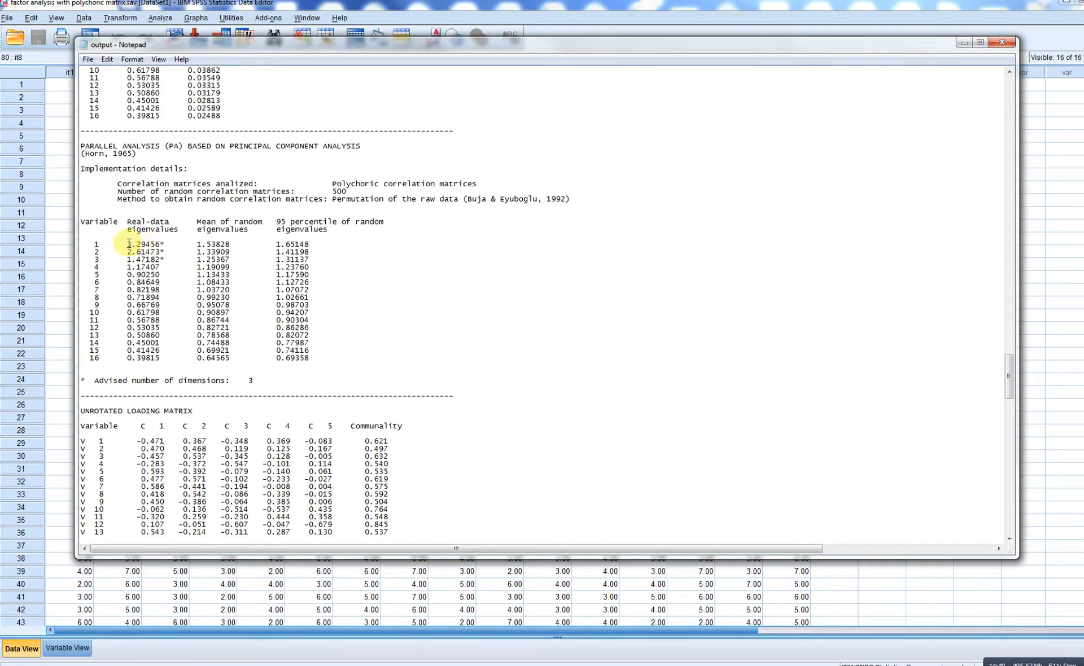
drag(141, 245, 152, 305)
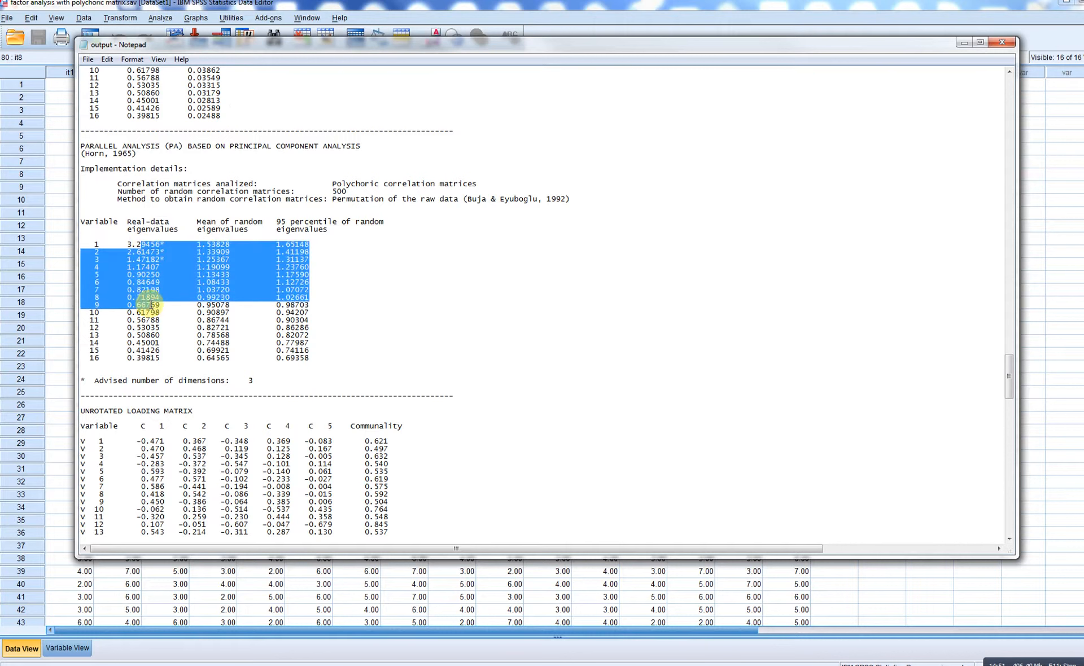
click(144, 267)
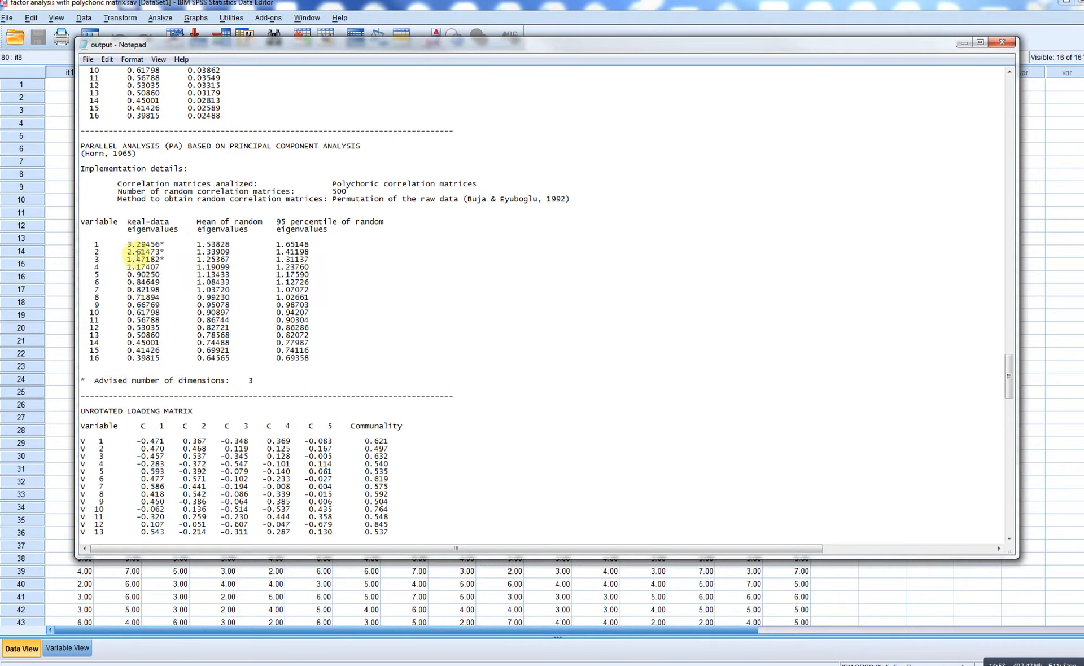
scroll(138, 255, up, 6)
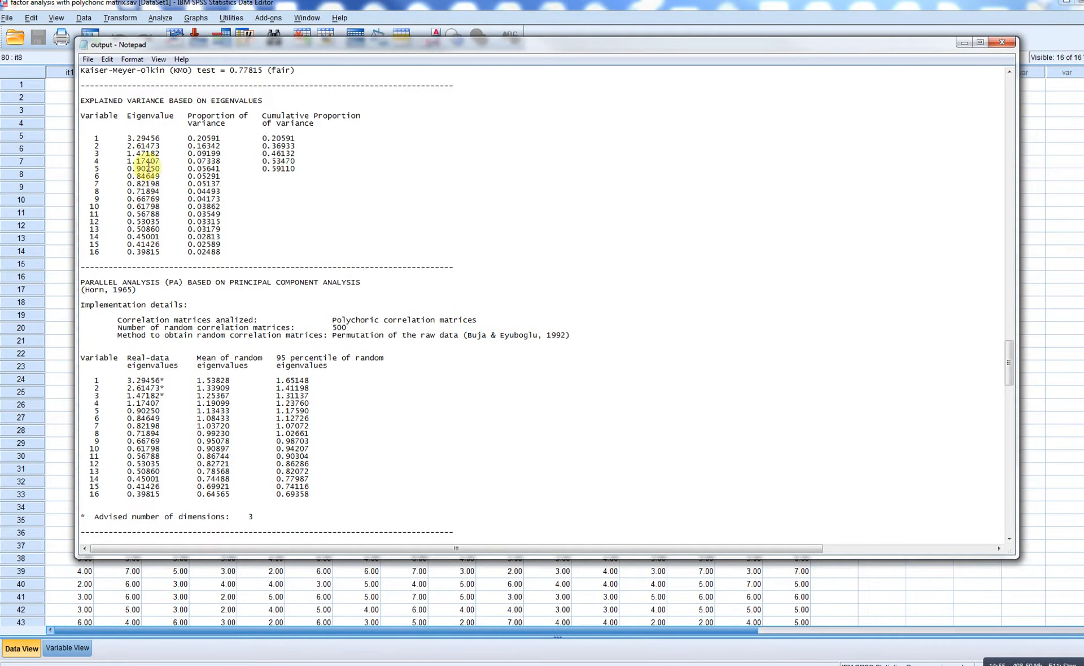
scroll(261, 412, down, 5)
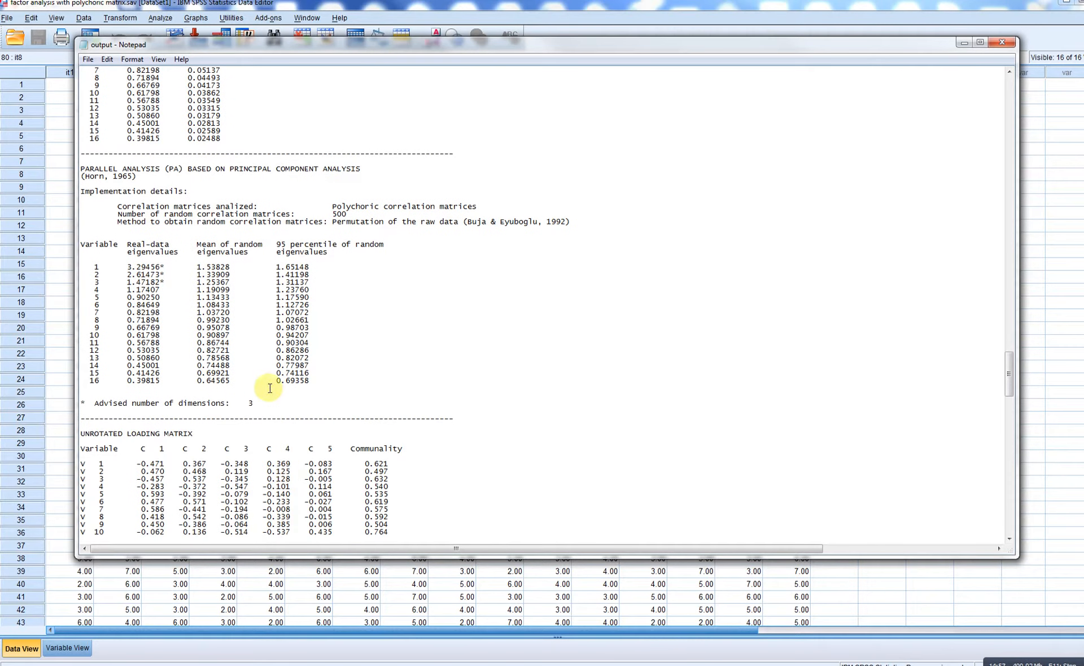
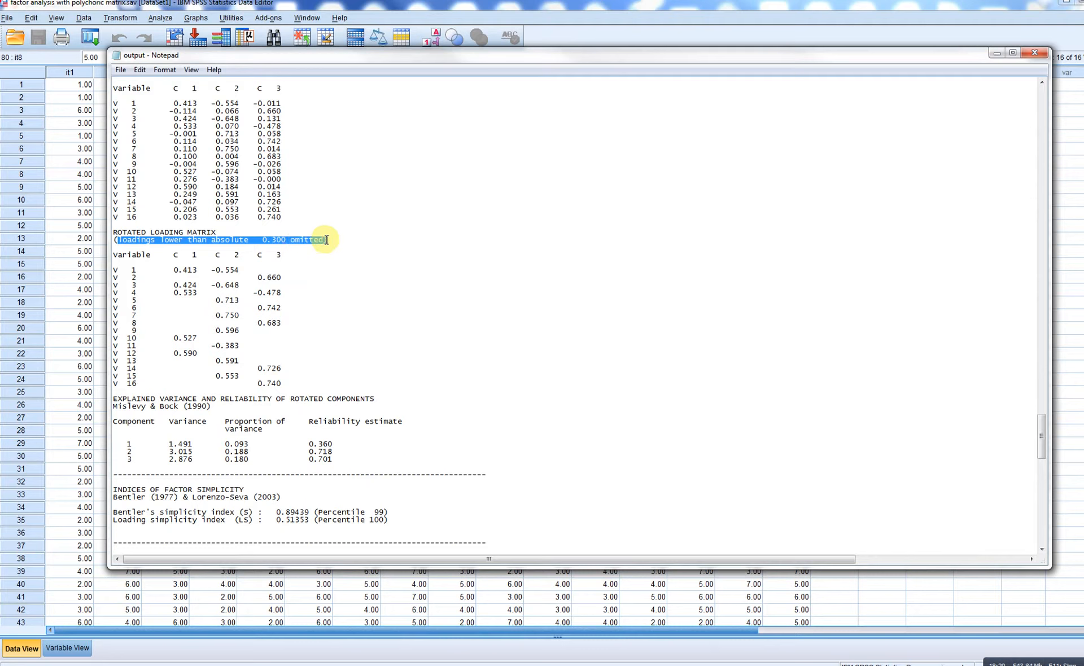
Review the rotated loading matrix of the three-component solution and return to its parallel analysis table.
click(405, 262)
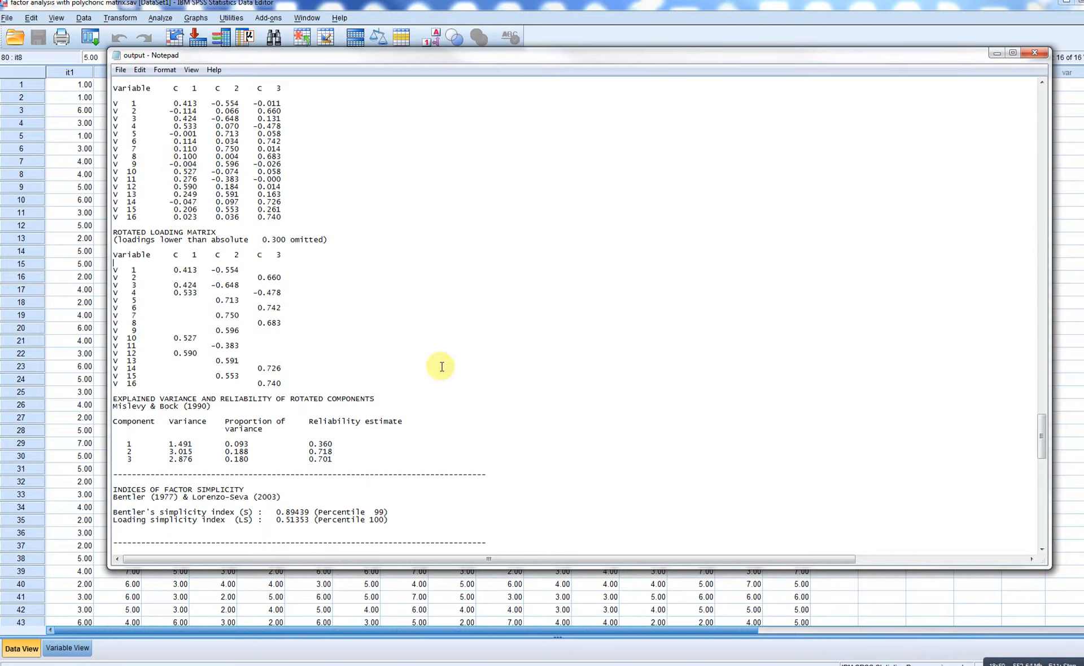
scroll(441, 367, down, 7)
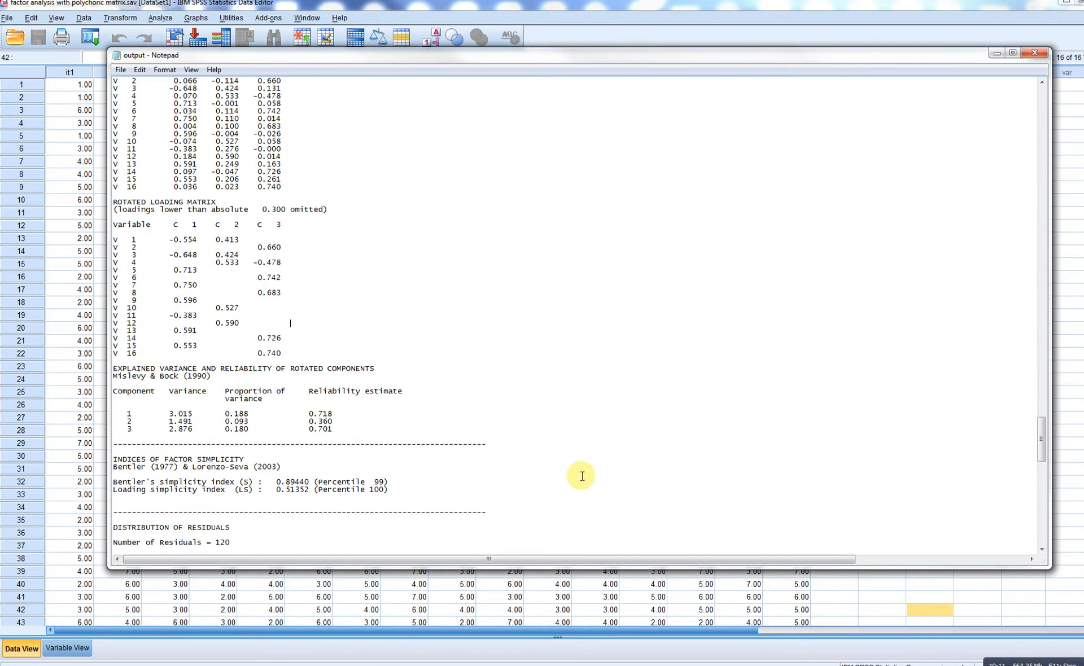
scroll(588, 472, up, 13)
scroll(582, 476, up, 10)
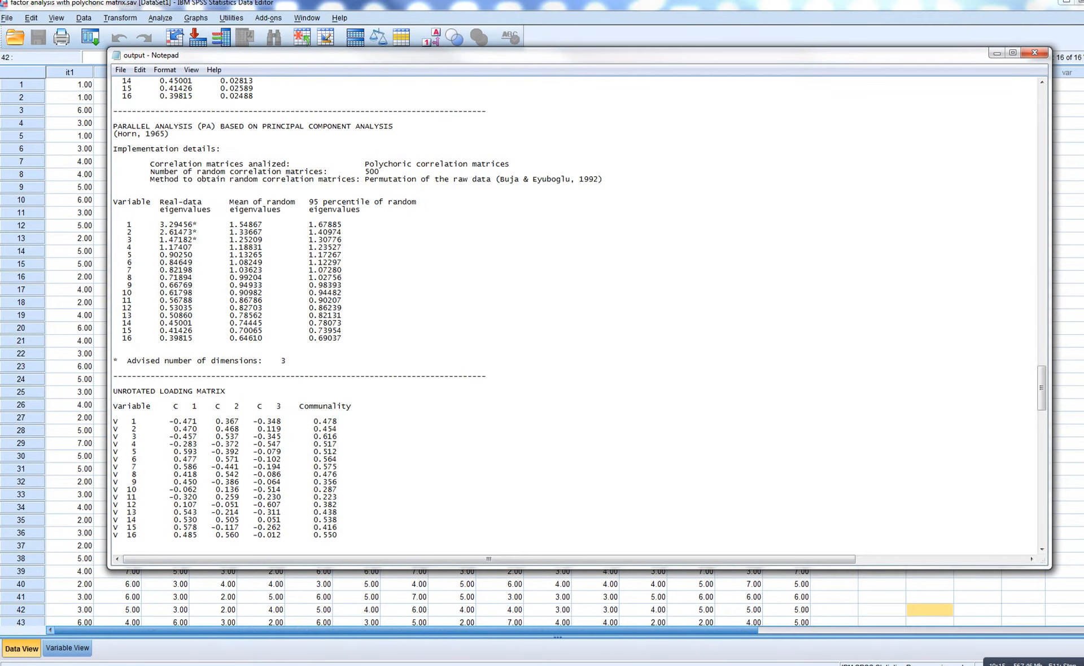
Switch to Factor, check the sample data settings and close them without changes.
click(297, 615)
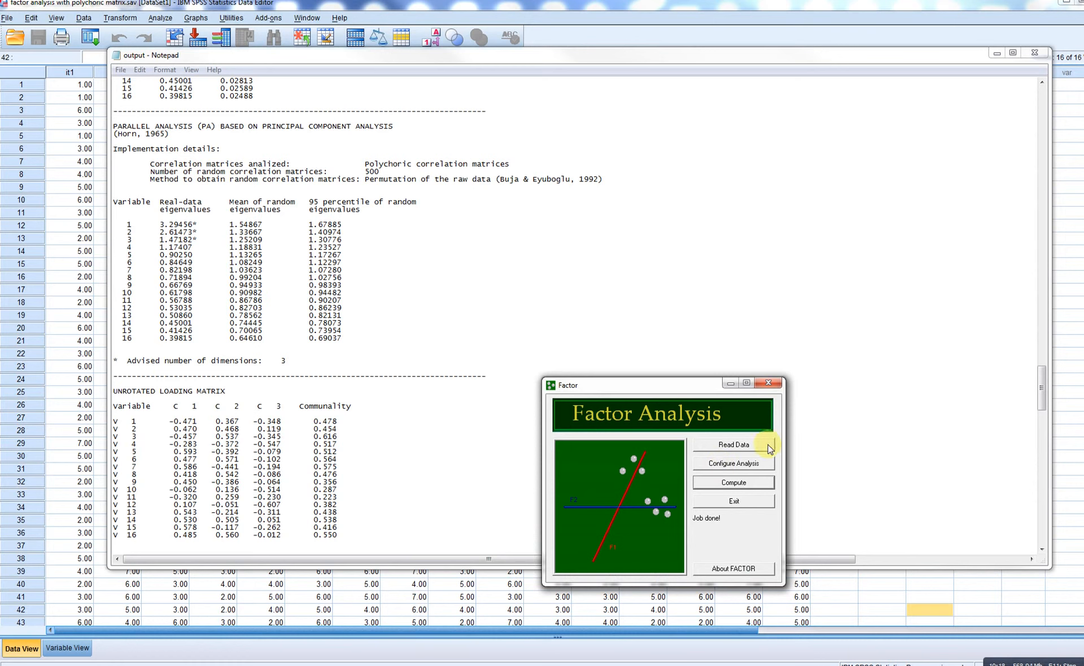
click(743, 443)
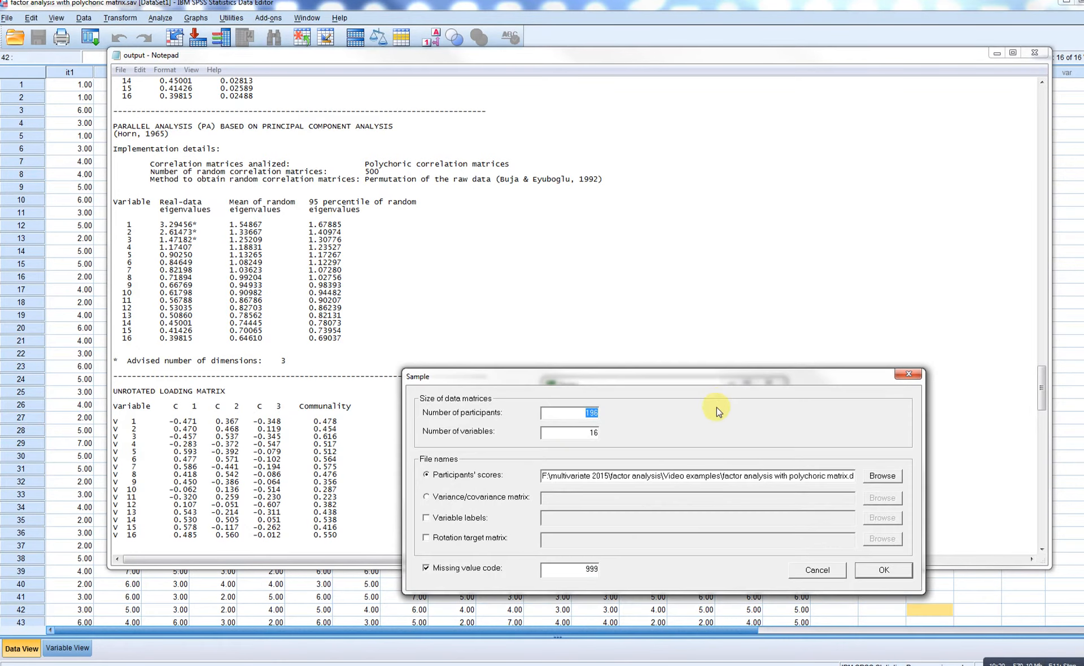
click(899, 376)
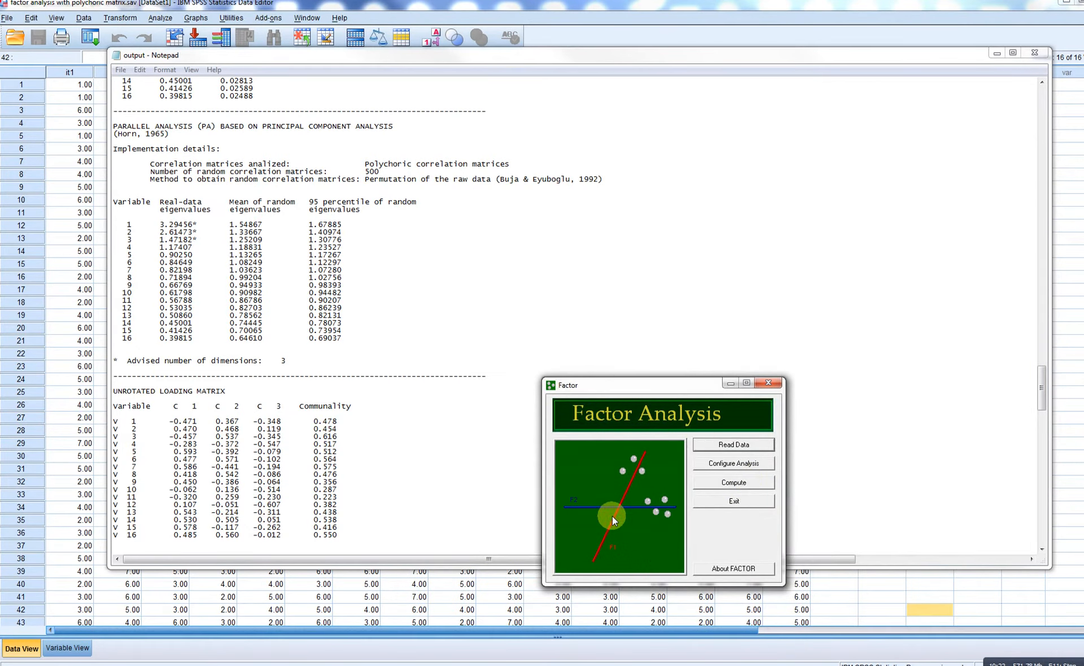
Configure the analysis for Unweighted Least Squares (ULS) extraction with 5 factors, and compute it.
click(738, 463)
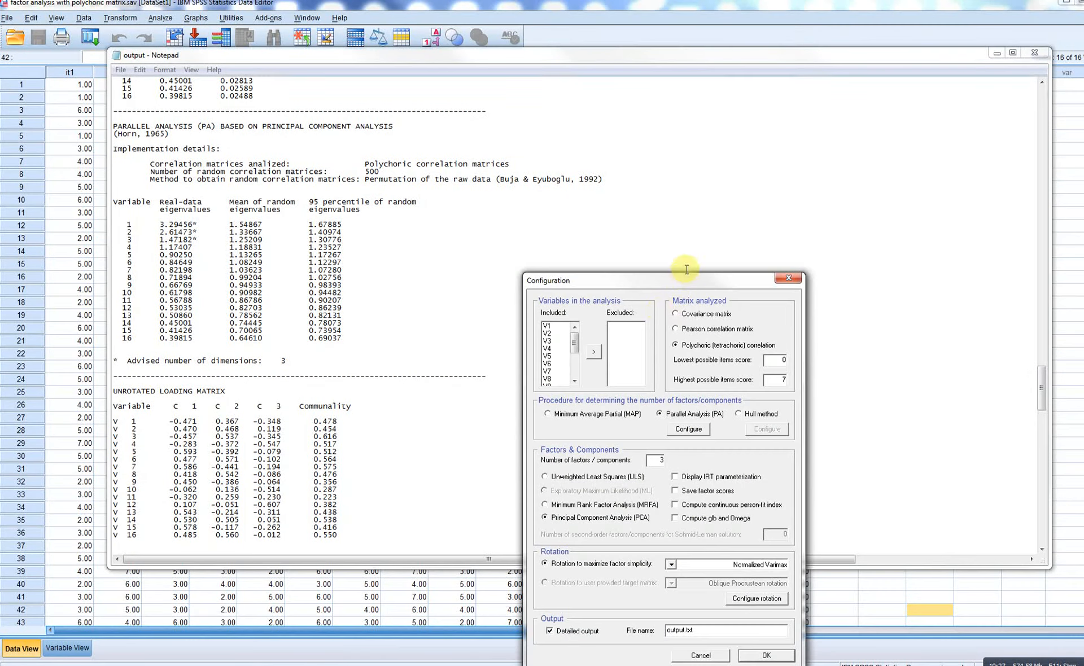
drag(682, 276, 530, 137)
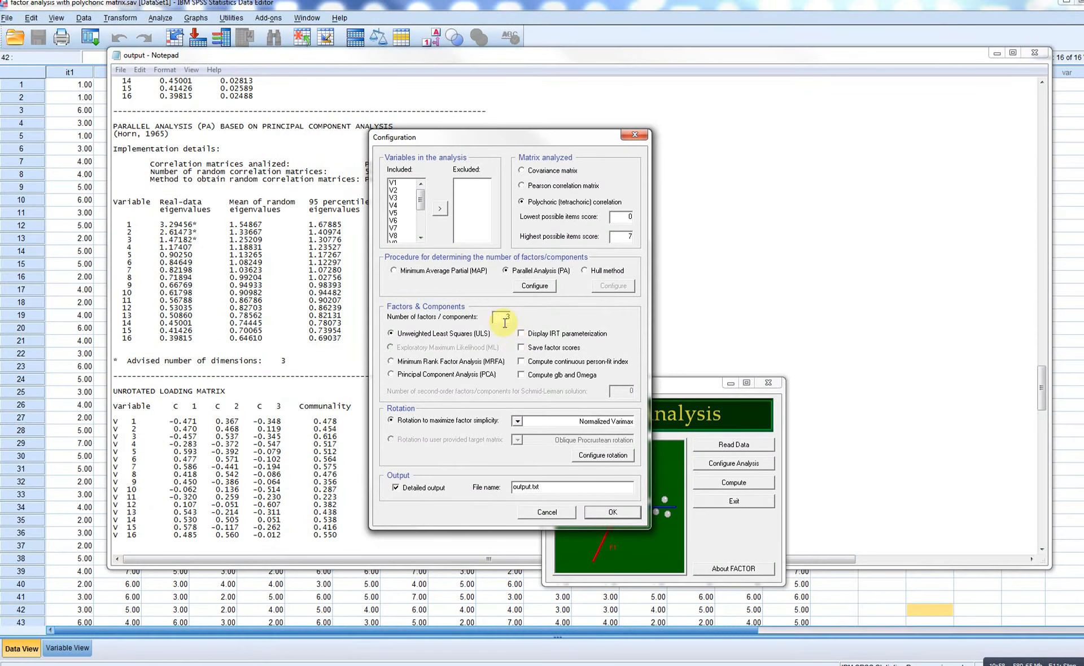
drag(530, 325, 562, 332)
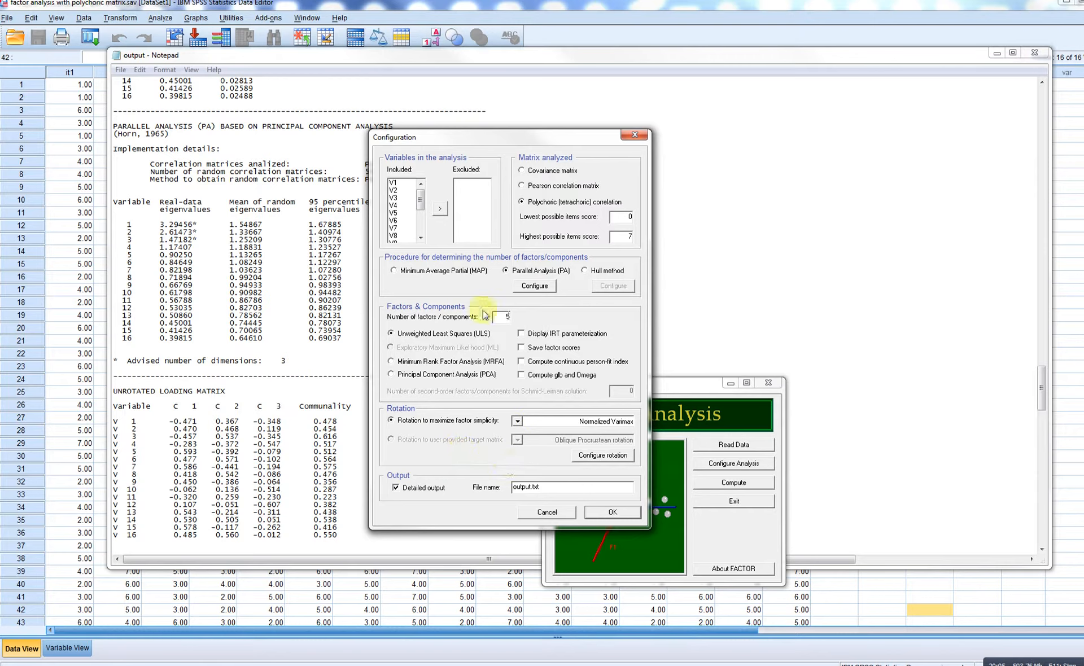
click(613, 513)
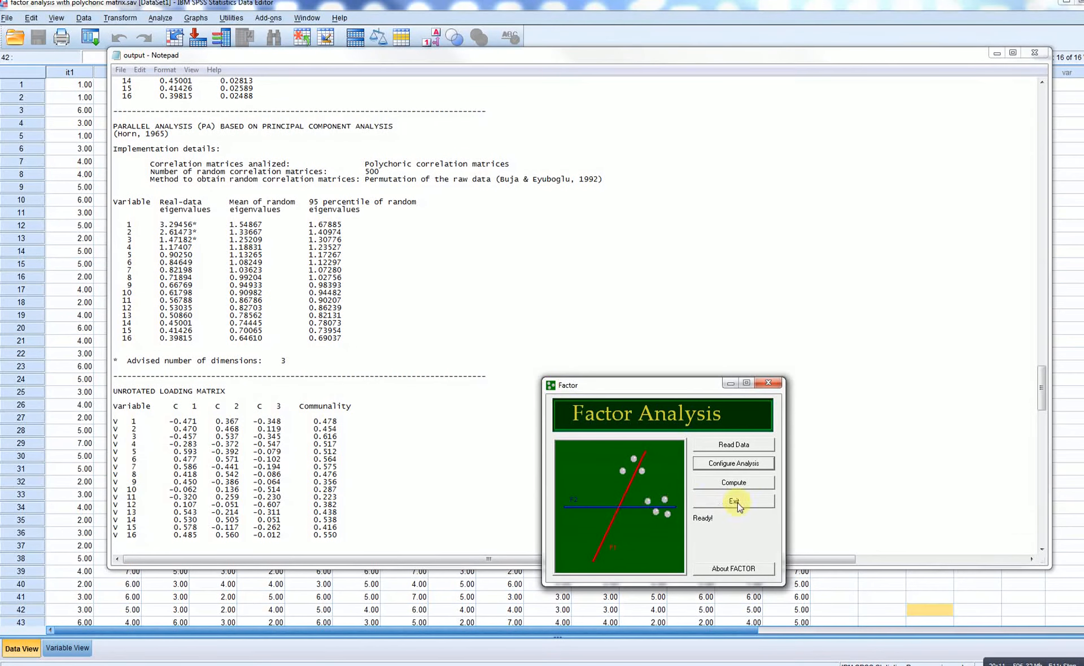
click(747, 483)
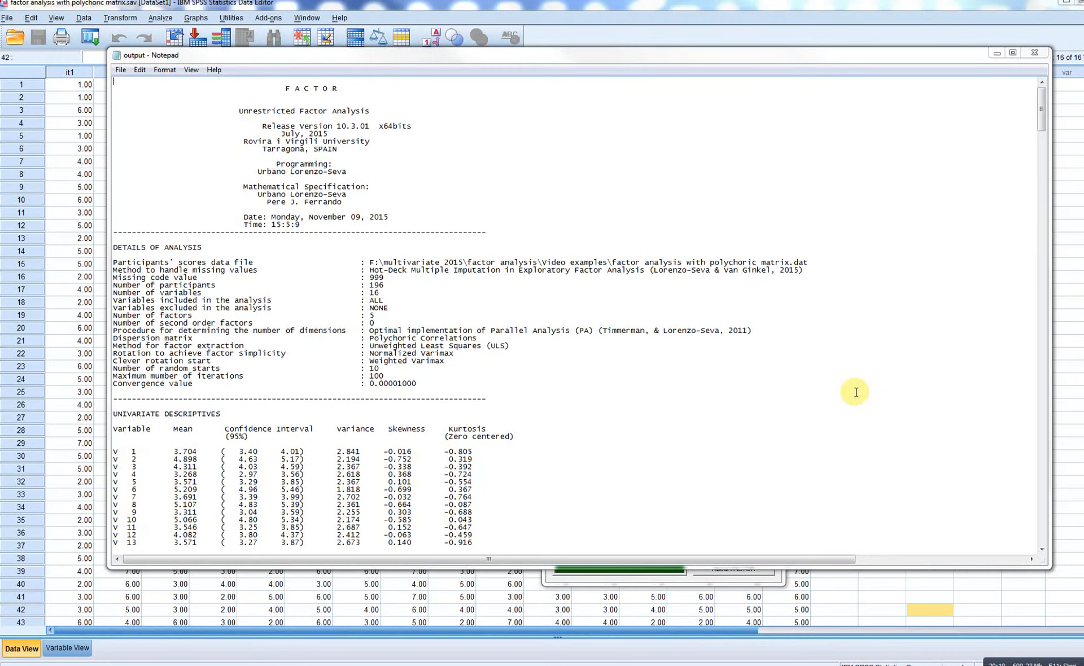
Look through the new output's analysis details, univariate descriptives, ordinal variable bar charts and multivariate descriptives.
scroll(822, 390, down, 6)
scroll(822, 394, up, 3)
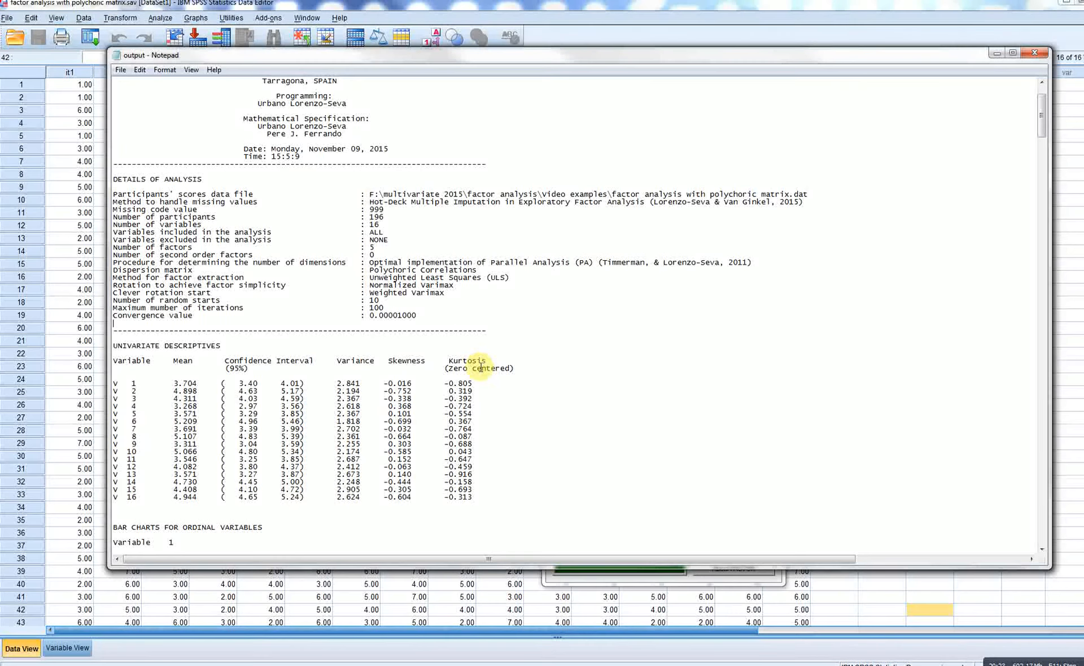
scroll(474, 382, down, 6)
scroll(474, 382, down, 20)
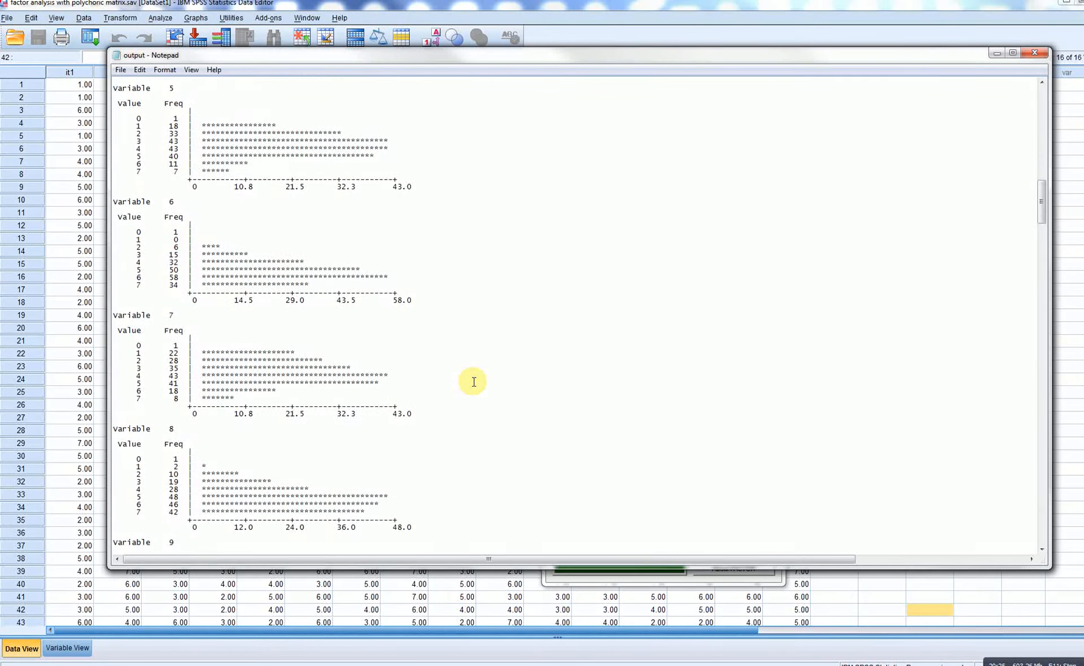
scroll(474, 382, down, 20)
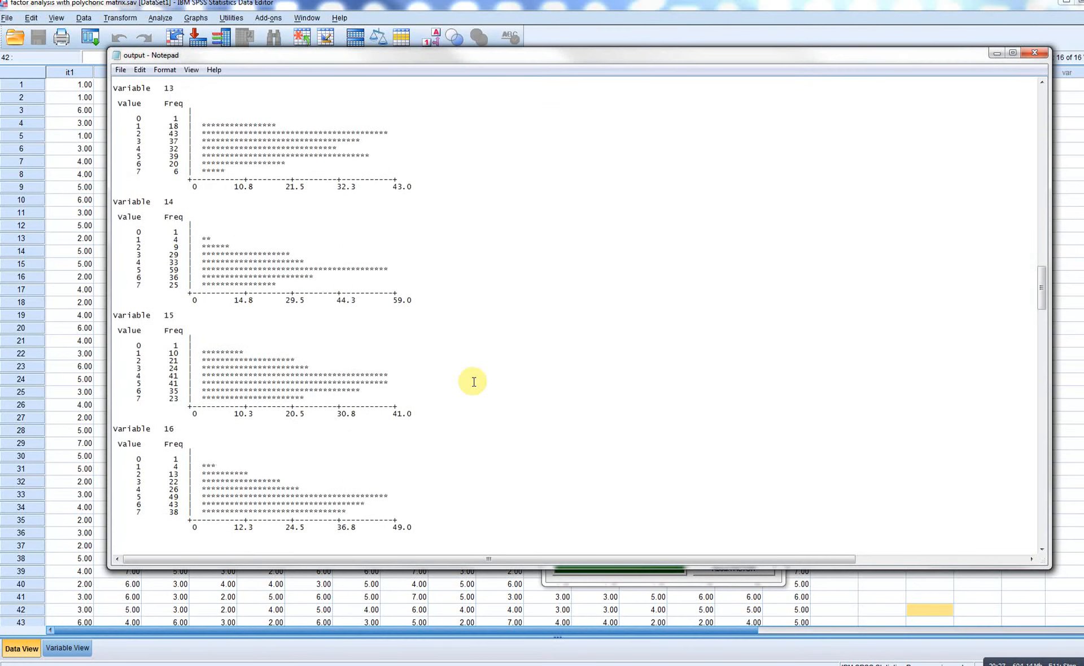
scroll(474, 381, down, 5)
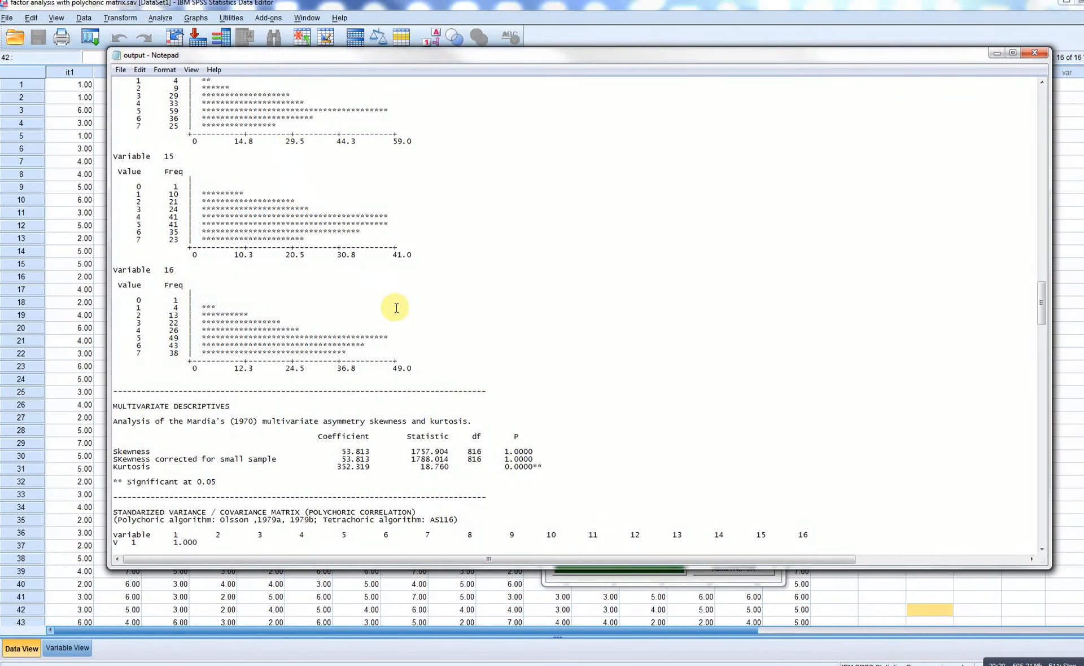
scroll(397, 315, down, 5)
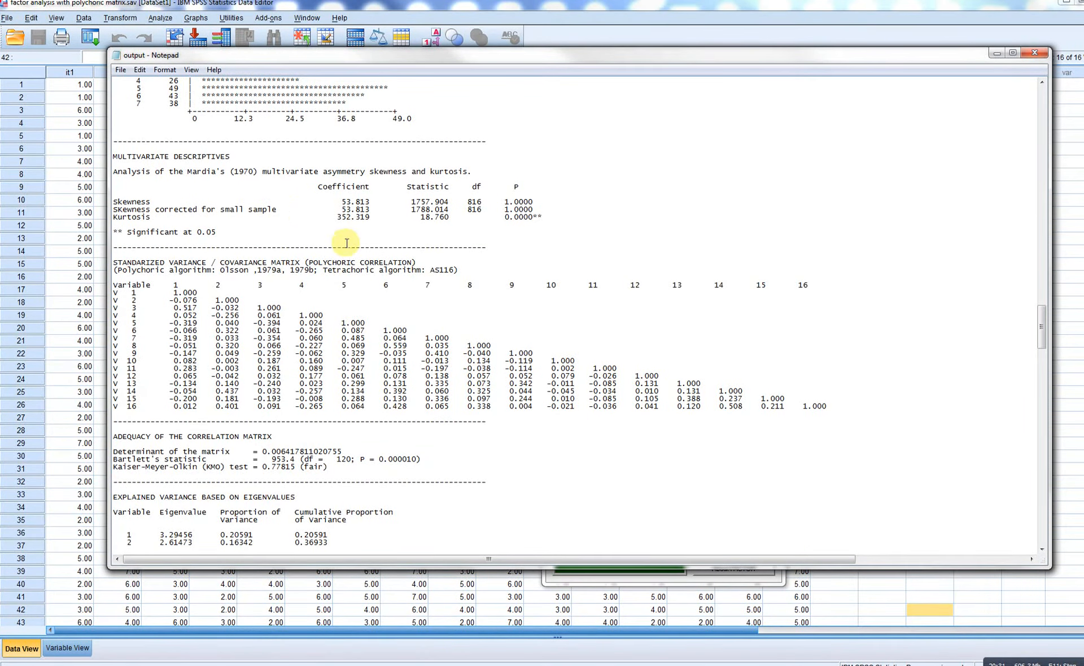
Examine the adequacy of the correlation matrix and the explained variance based on eigenvalues in the ULS output.
scroll(170, 430, down, 4)
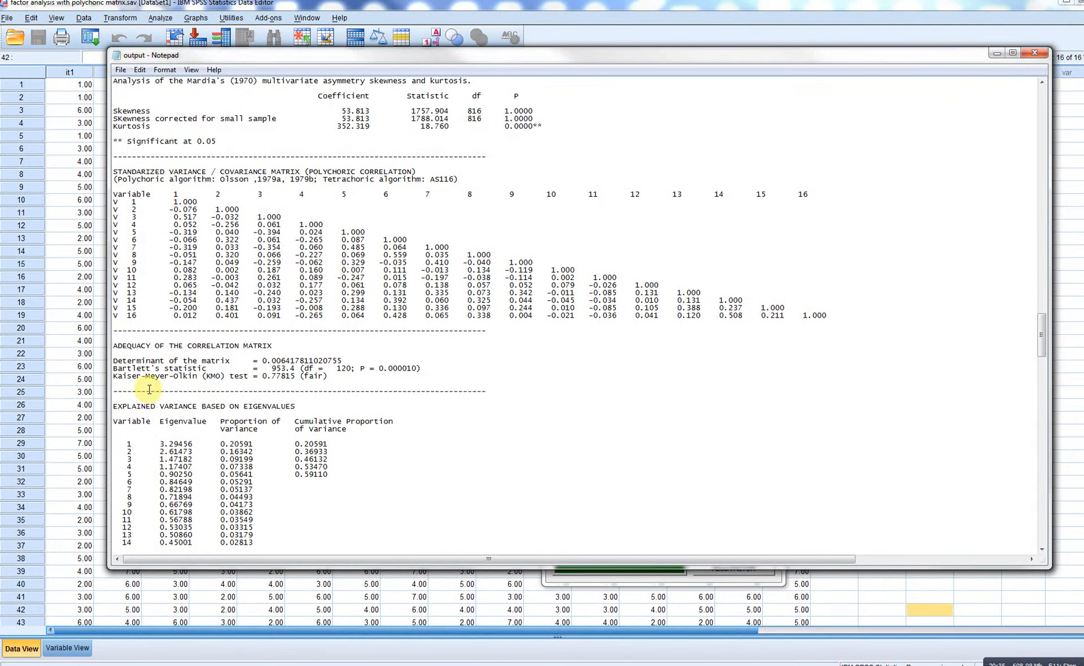
scroll(211, 473, down, 6)
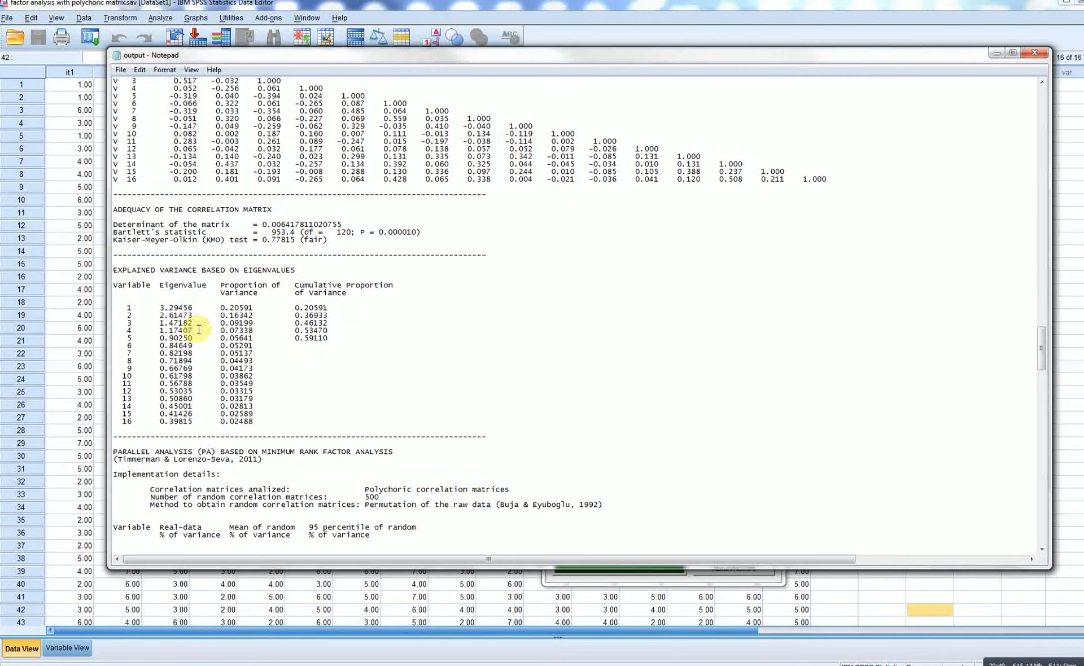
scroll(199, 330, down, 3)
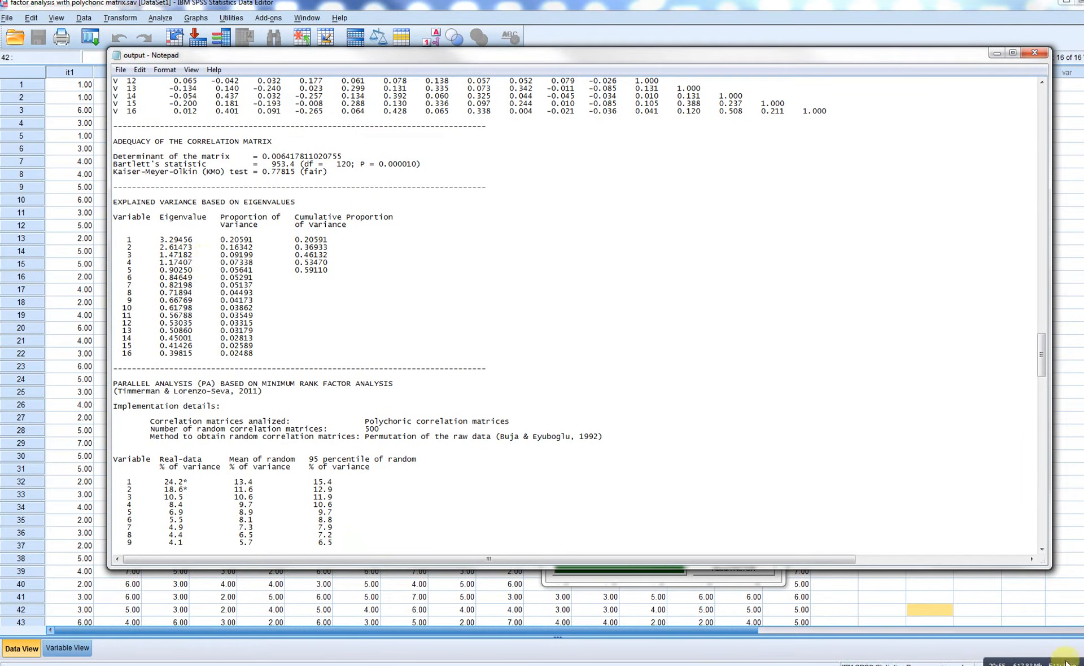
Examine the parallel analysis based on minimum rank factor analysis and highlight its advised number of dimensions.
scroll(817, 428, down, 13)
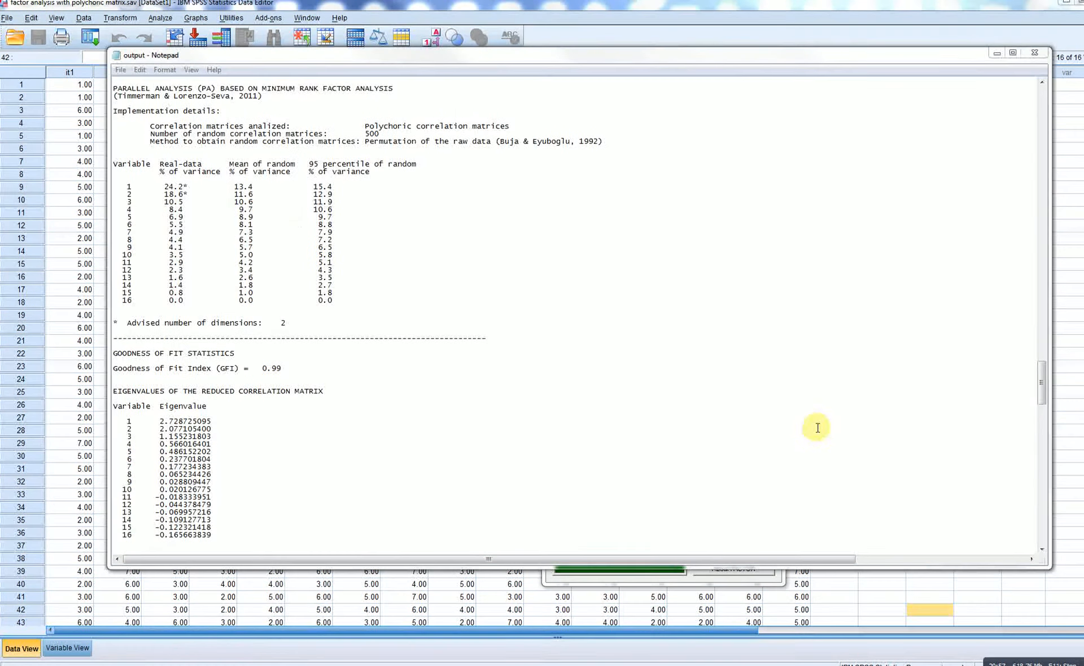
scroll(816, 427, down, 3)
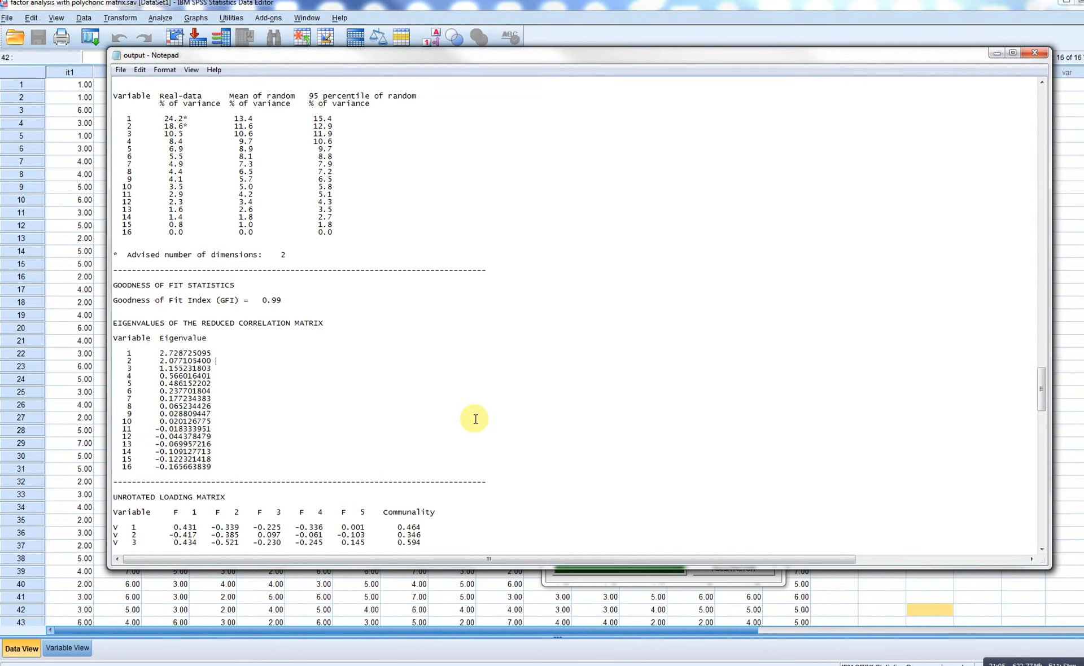
scroll(476, 419, down, 3)
scroll(475, 418, up, 5)
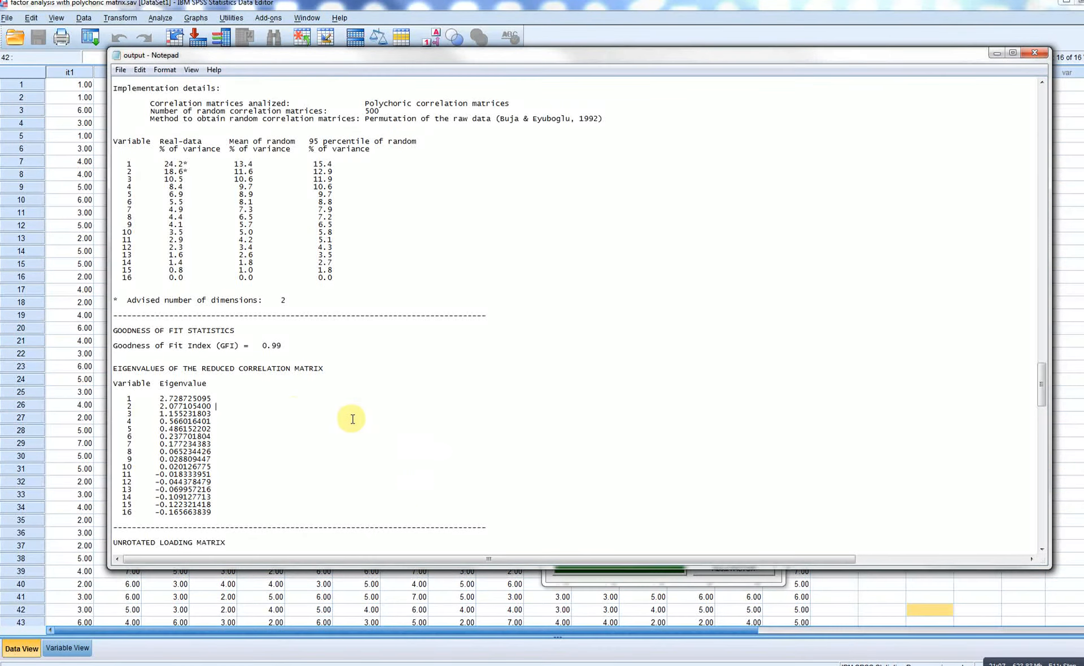
scroll(287, 401, up, 6)
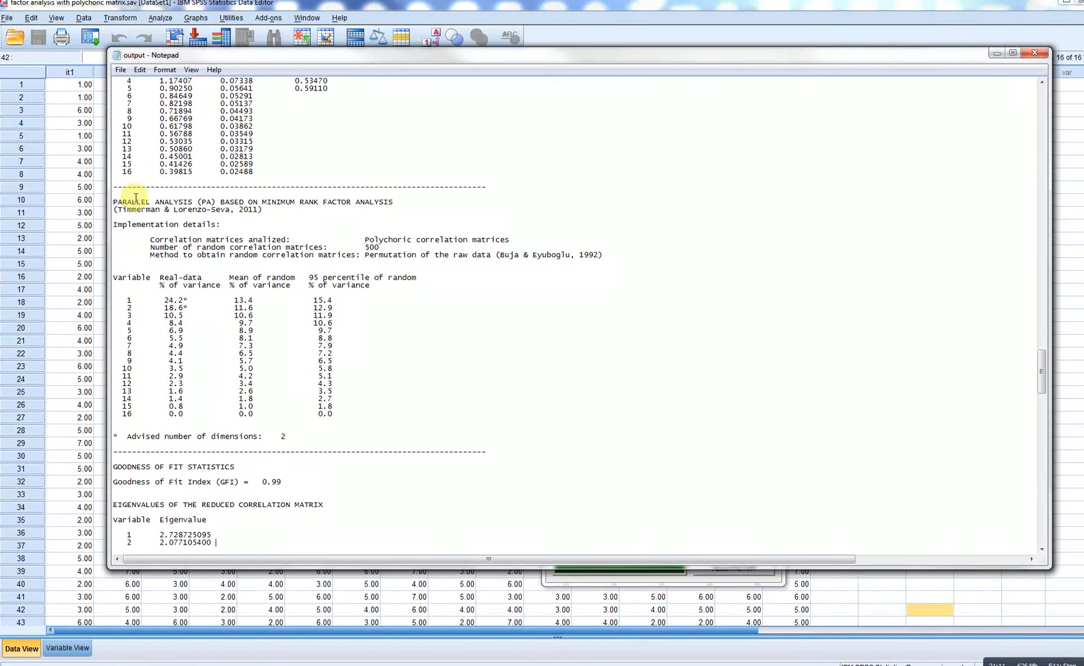
scroll(192, 251, up, 1)
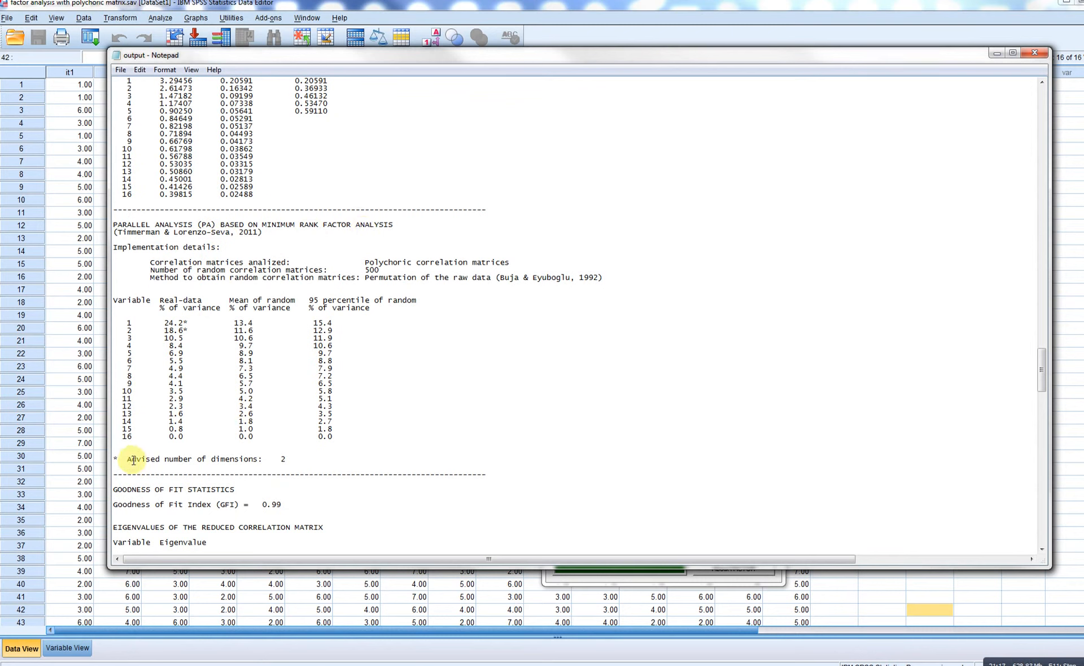
drag(131, 460, 304, 462)
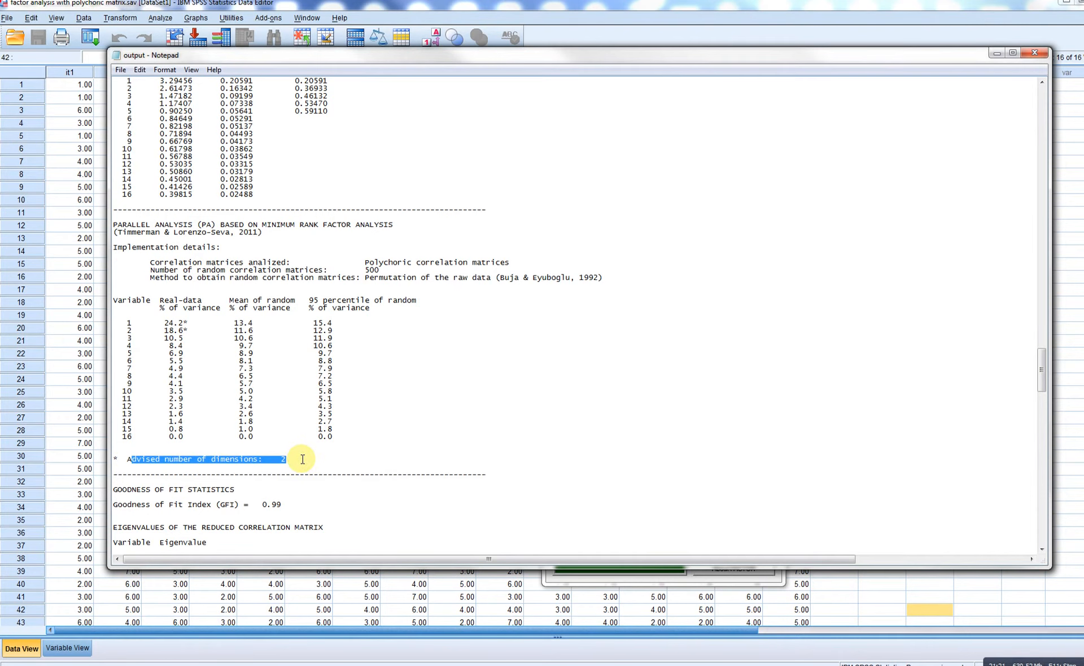
Examine the goodness of fit statistics and the eigenvalues of the reduced correlation matrix in the 5-factor output.
click(303, 459)
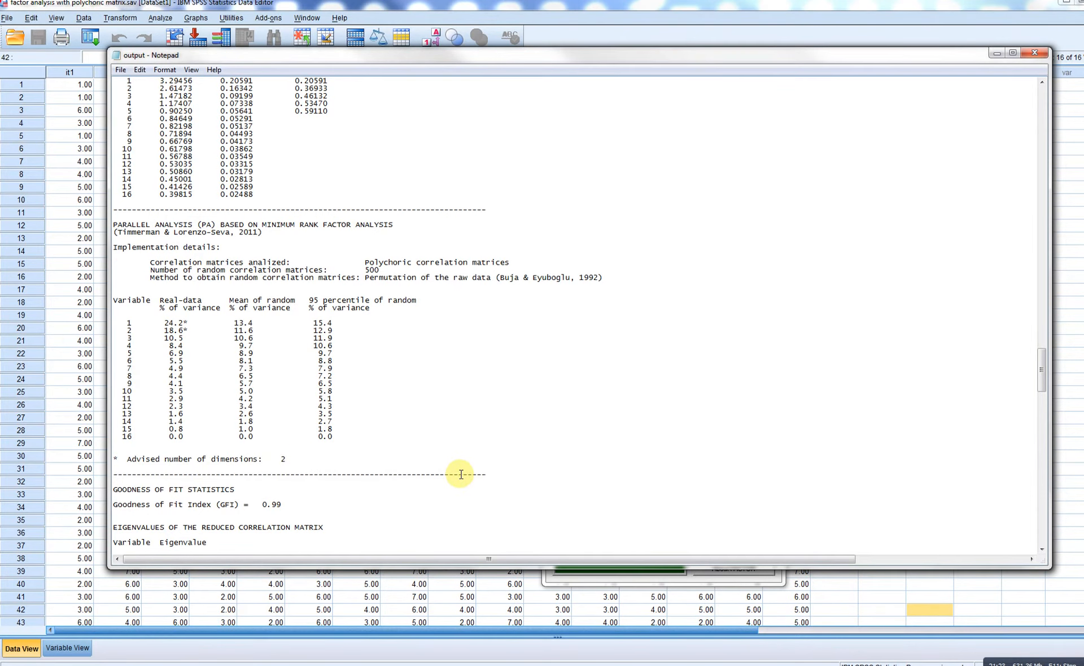
scroll(461, 475, down, 2)
scroll(460, 471, down, 4)
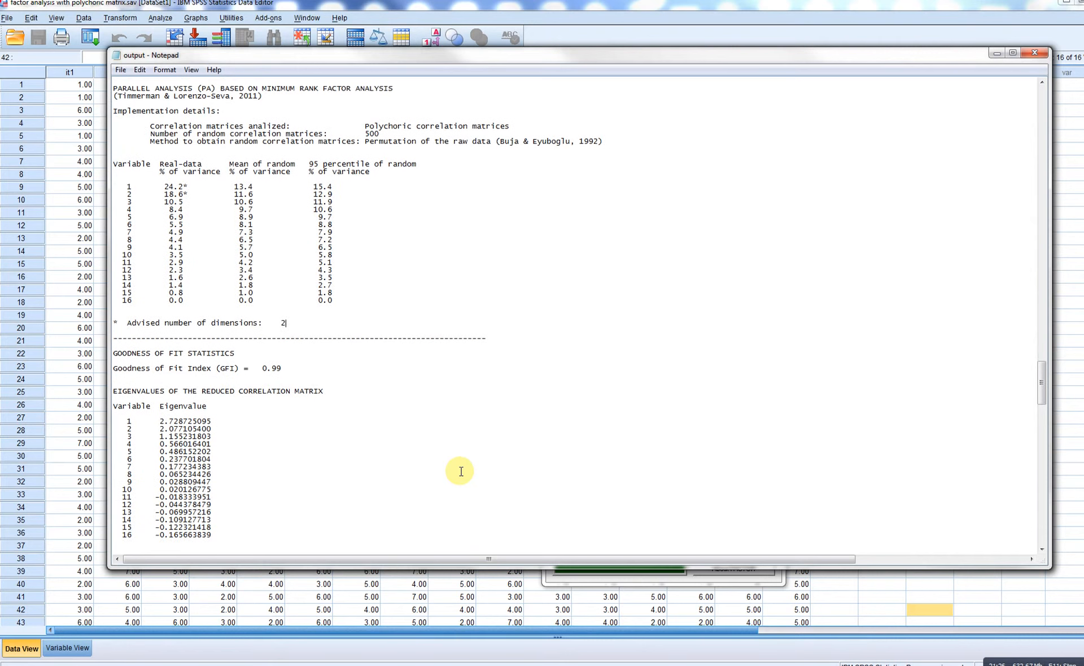
scroll(460, 471, down, 3)
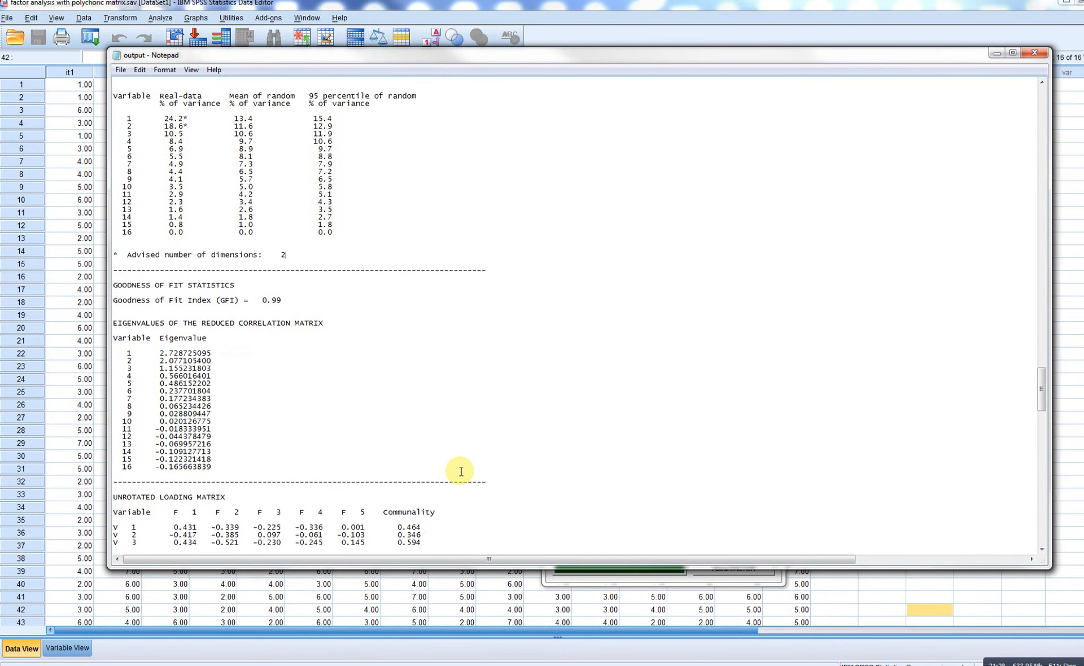
scroll(461, 471, up, 1)
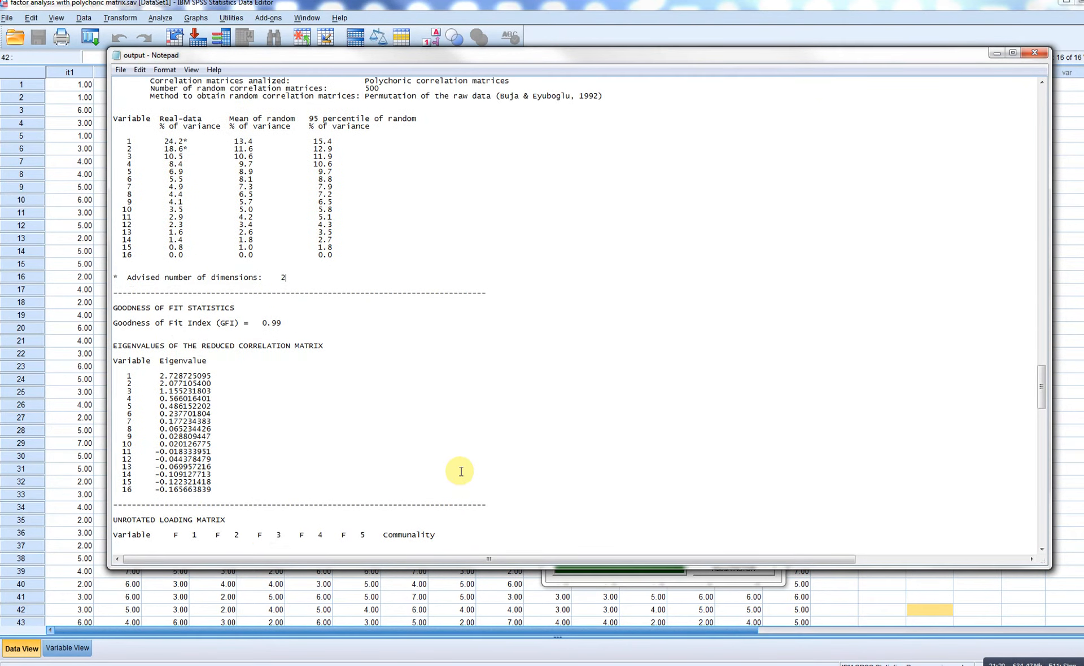
Reconfigure the Unweighted Least Squares (ULS) analysis in Factor to extract 2 factors, and compute it.
click(661, 582)
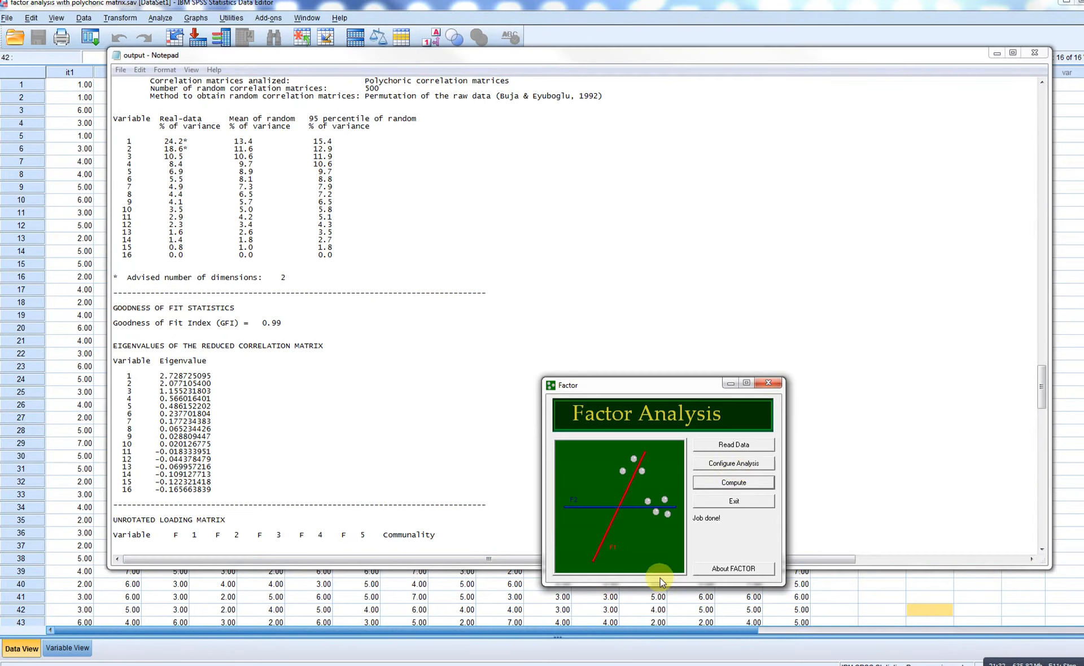
click(716, 465)
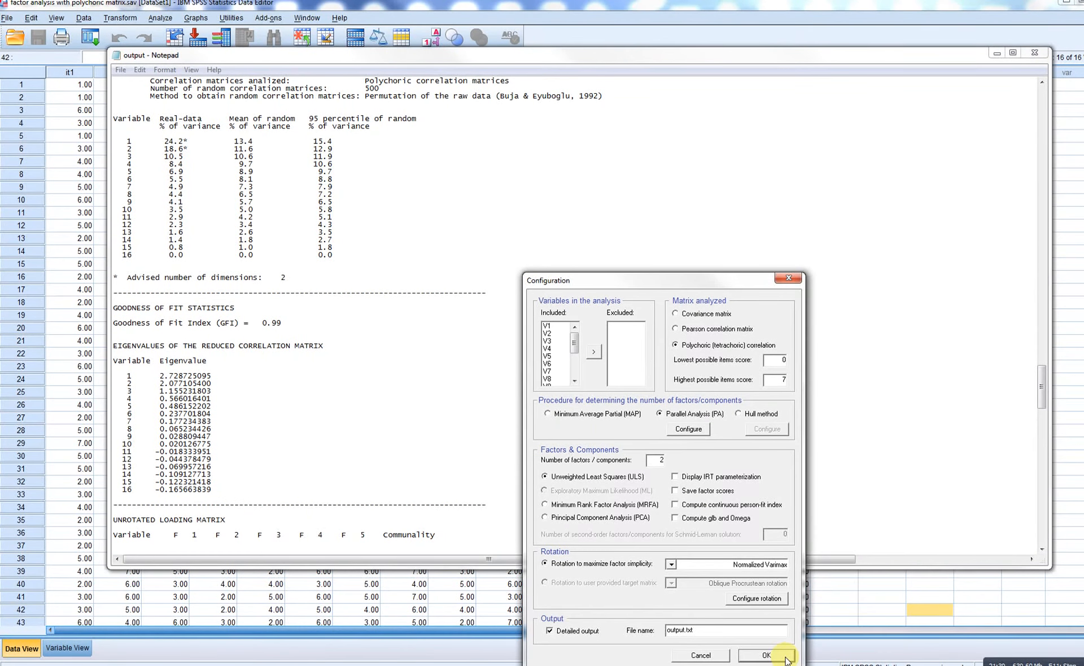
click(766, 656)
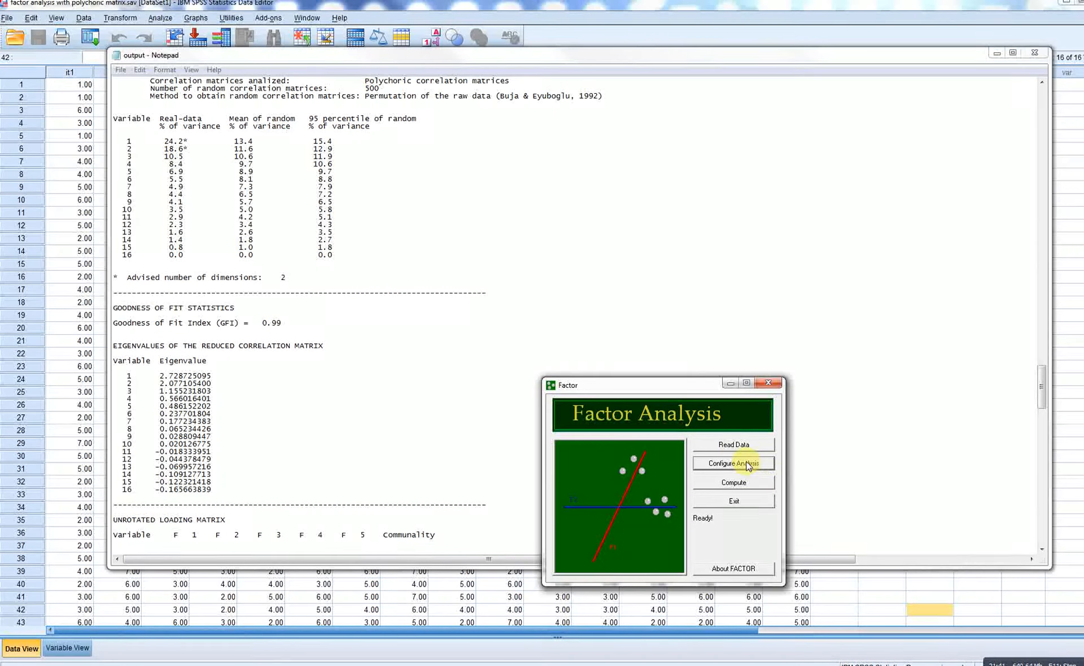
click(737, 483)
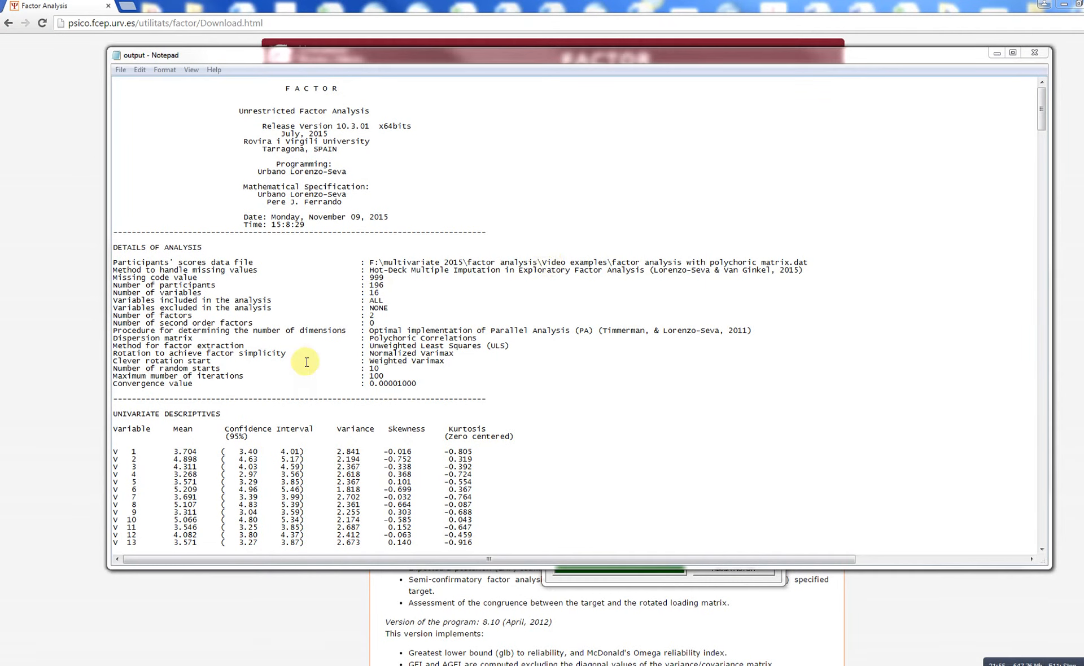
Highlight the number of factors in the new output and look through the descriptives, bar charts and polychoric correlation matrix.
drag(121, 315, 407, 313)
scroll(394, 407, down, 20)
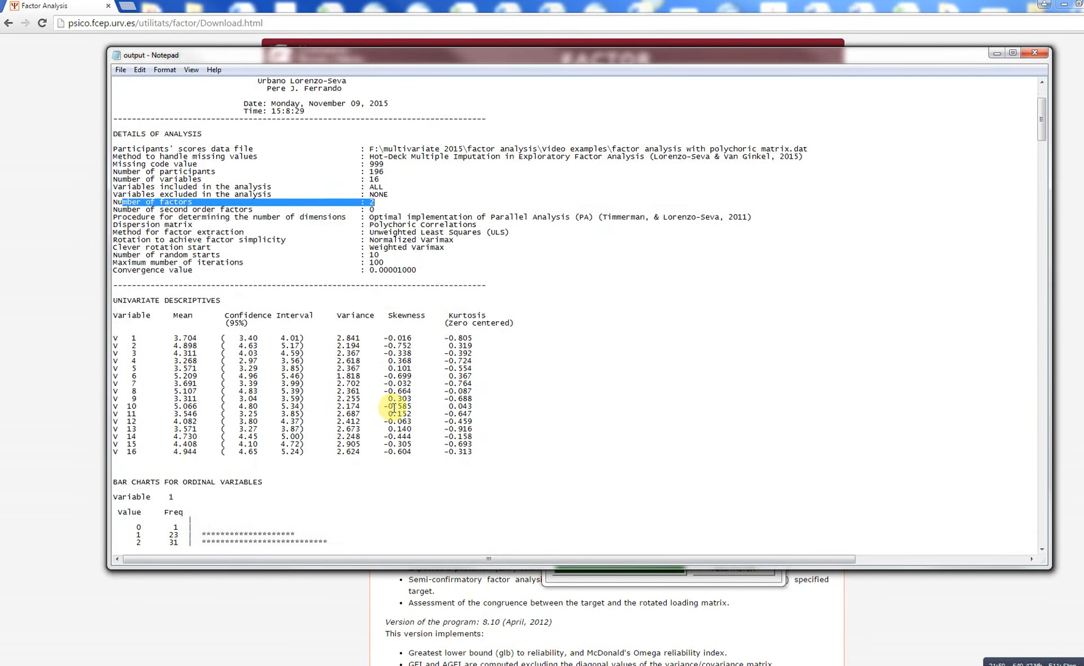
scroll(410, 443, down, 20)
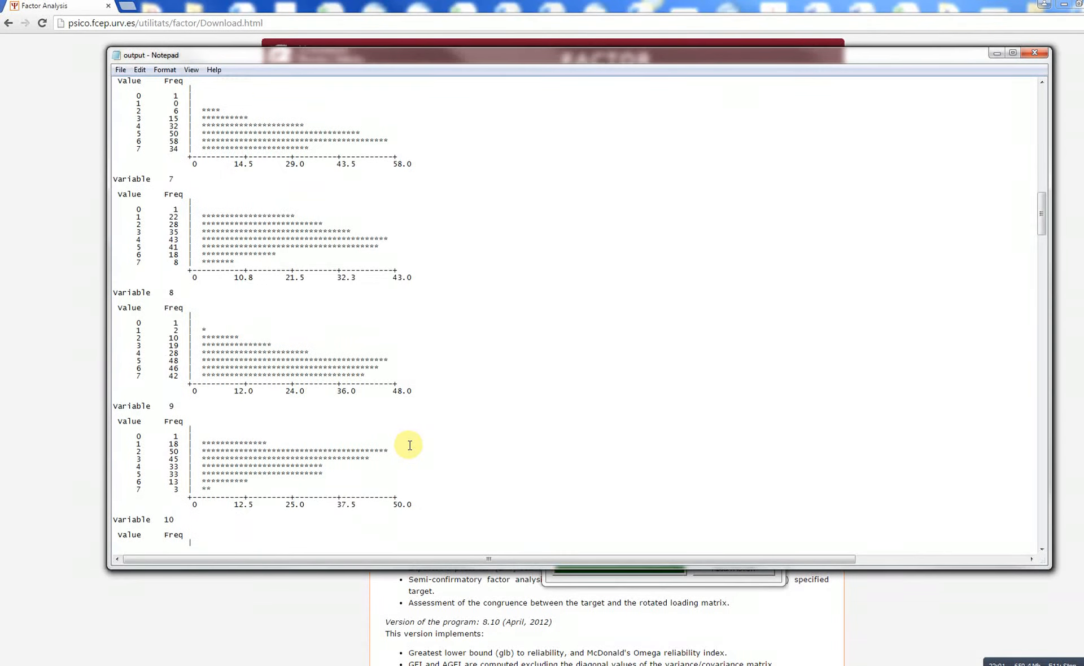
scroll(410, 445, down, 20)
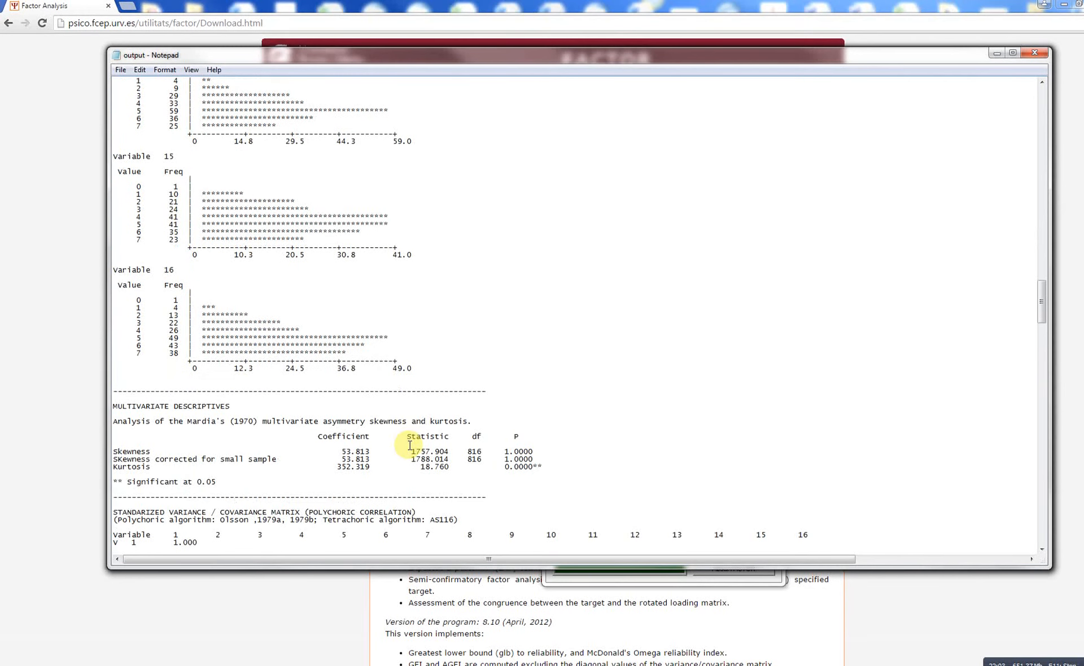
scroll(409, 446, down, 7)
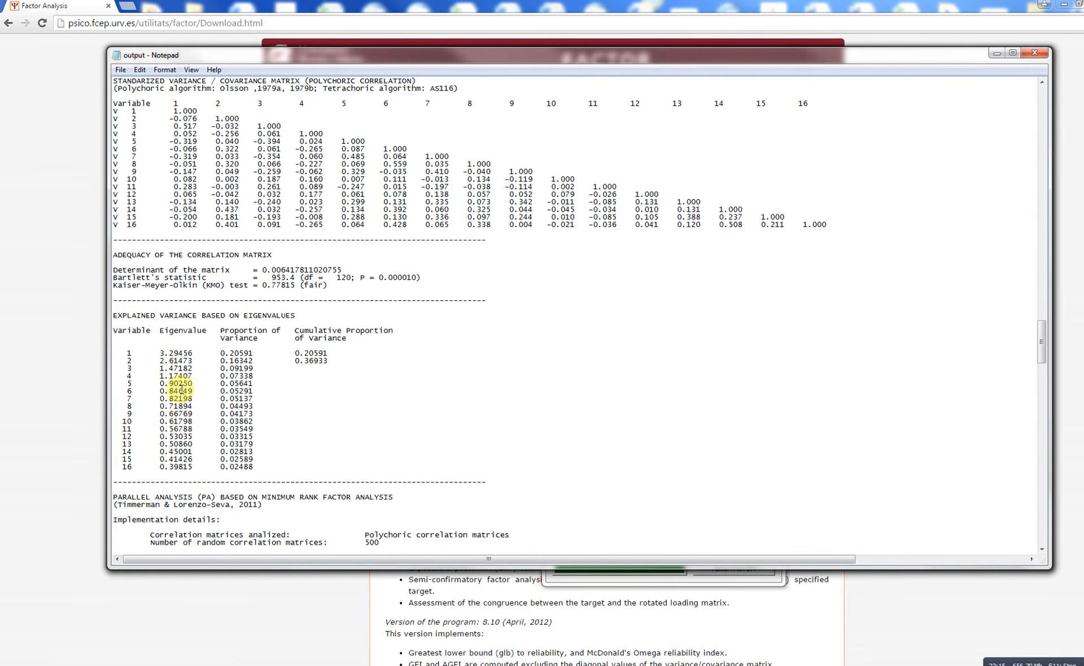
Examine the explained variance, parallel analysis, goodness of fit and reduced-matrix eigenvalues in the 2-factor output.
scroll(176, 452, down, 3)
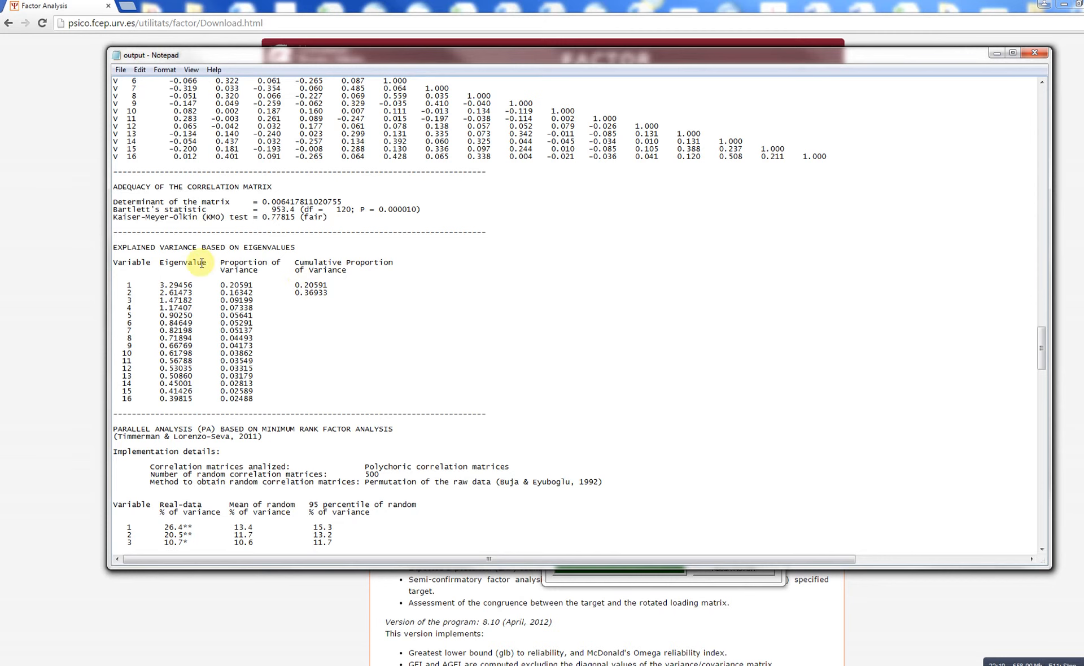
scroll(214, 391, down, 5)
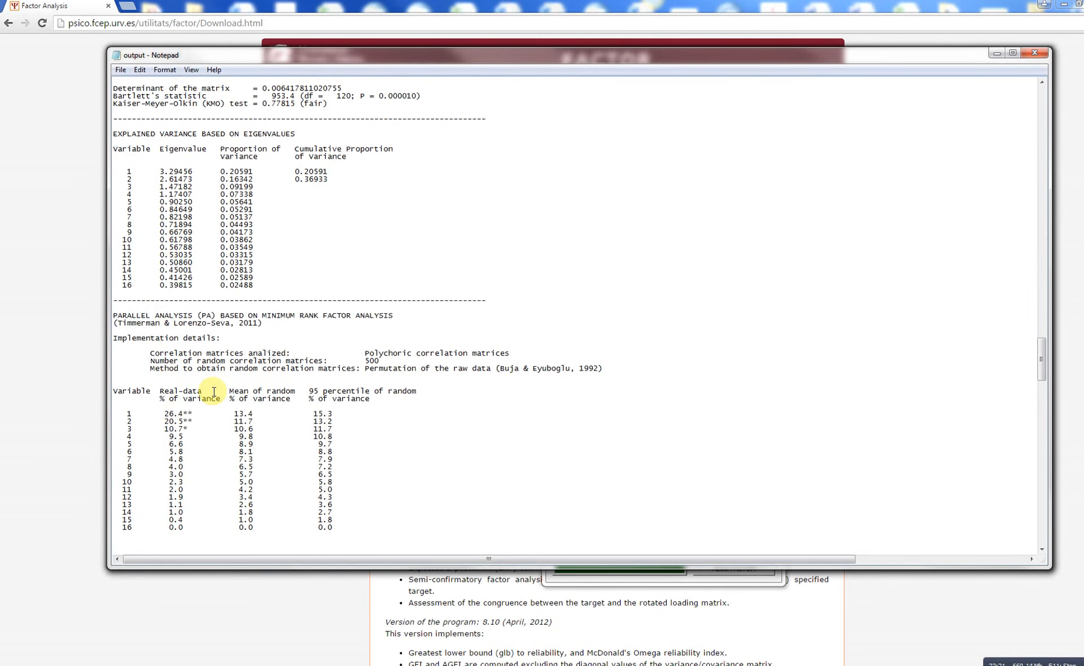
scroll(468, 257, down, 5)
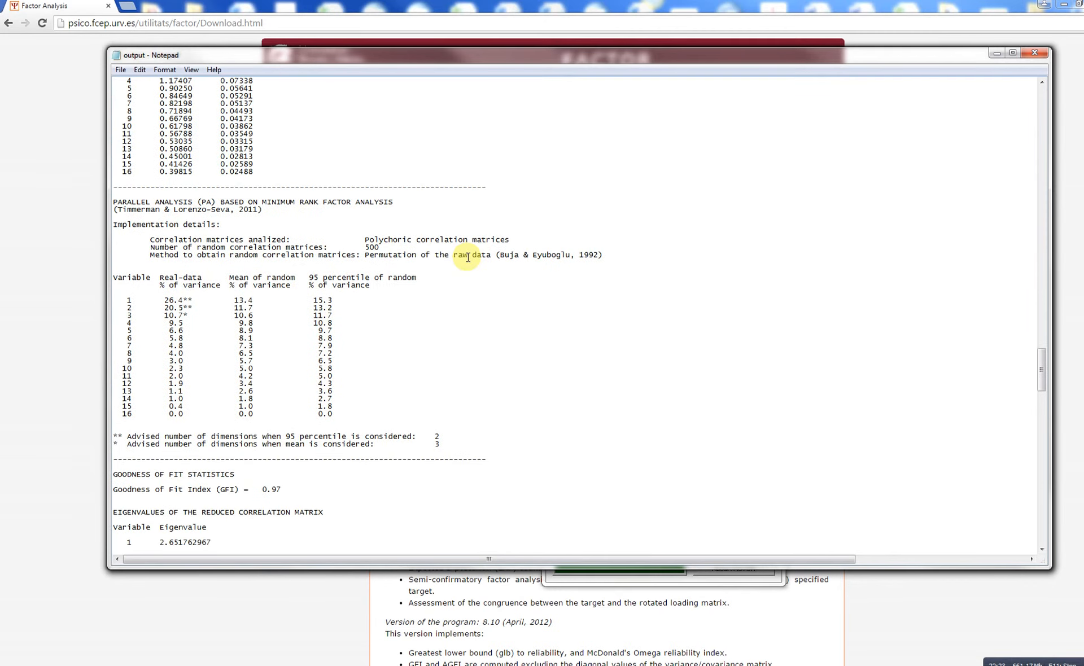
scroll(468, 258, up, 3)
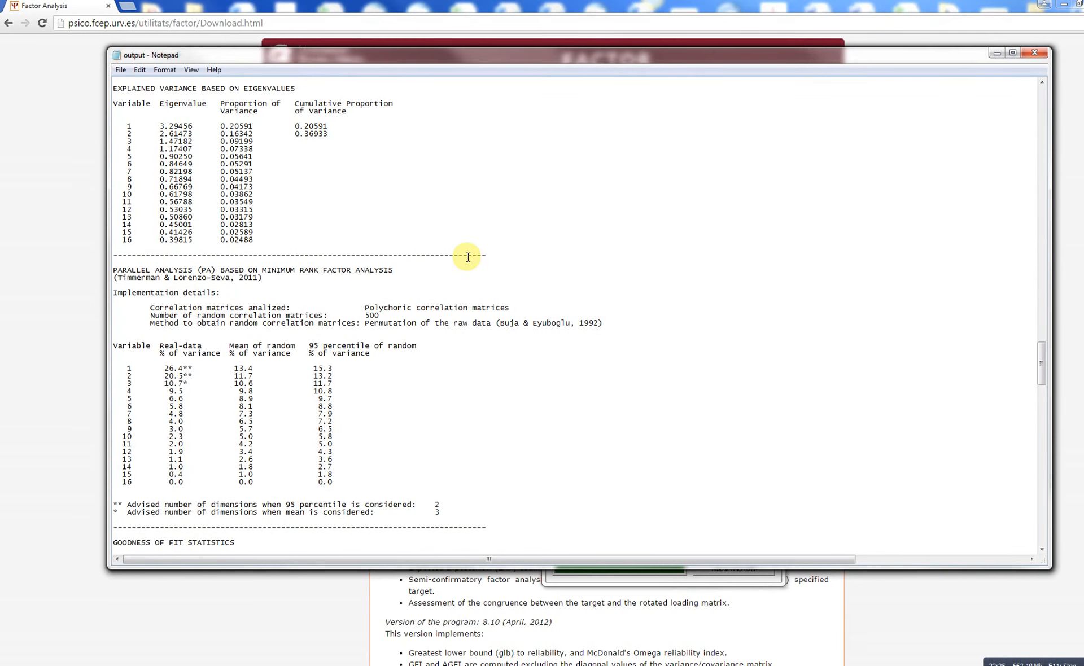
scroll(468, 257, down, 11)
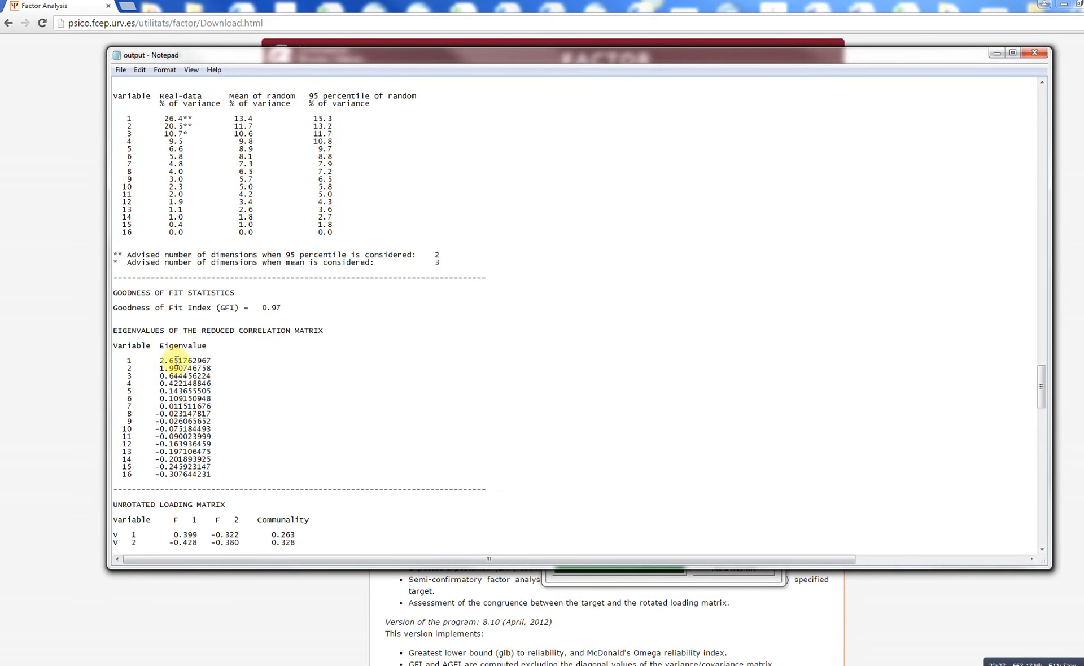
scroll(392, 341, up, 3)
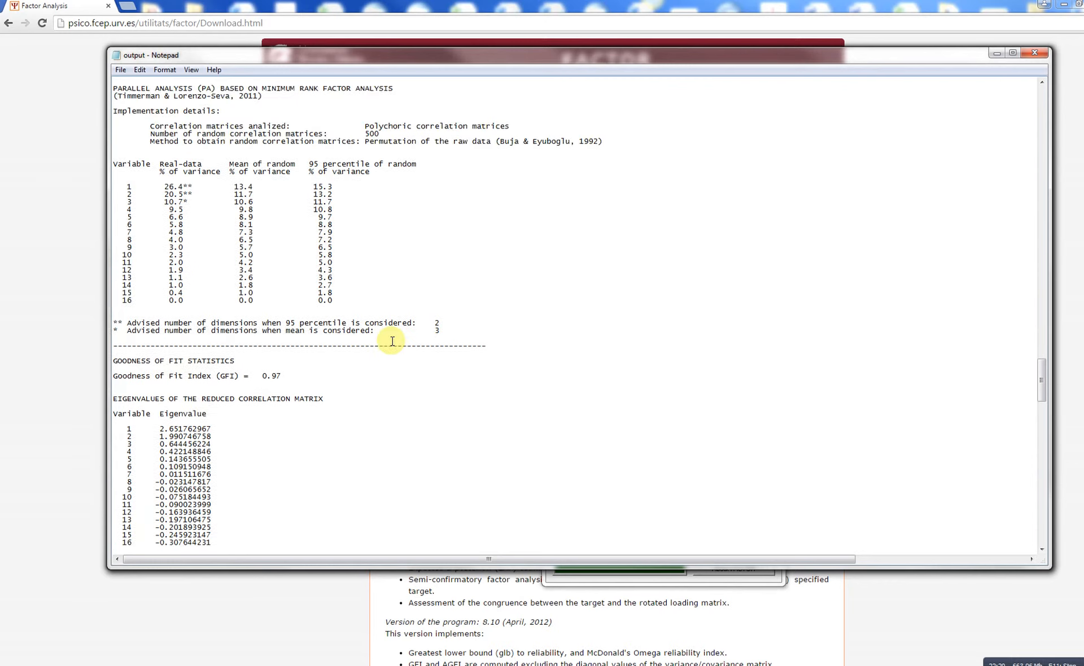
scroll(392, 341, up, 1)
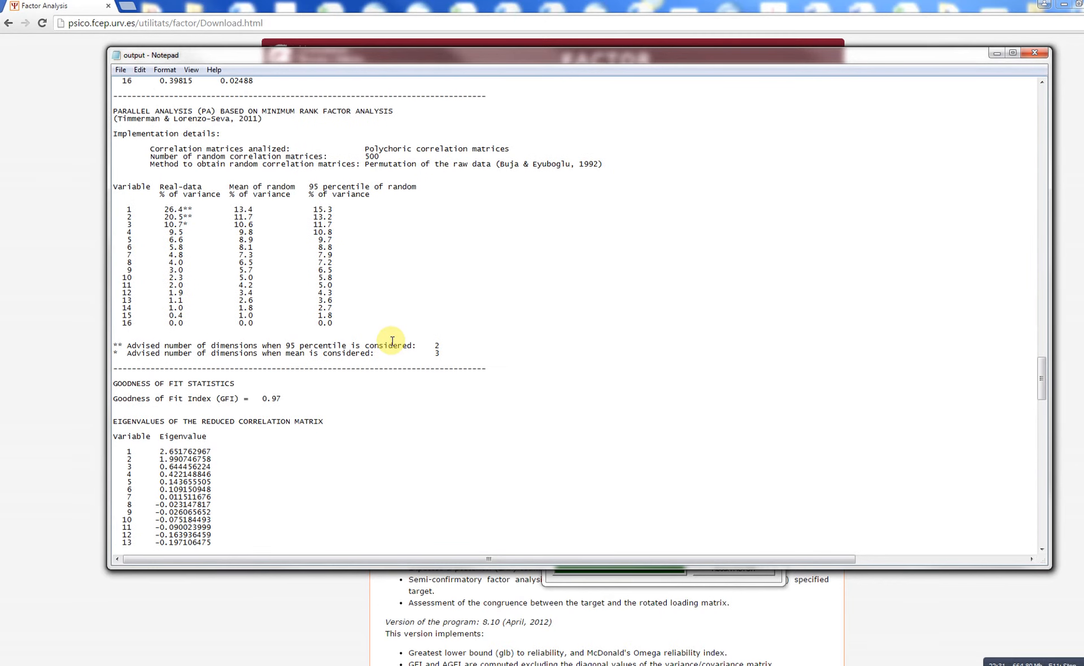
Examine the unrotated and rotated loading matrices of the 2-factor solution, including the version omitting loadings below absolute 0.300.
scroll(392, 342, down, 20)
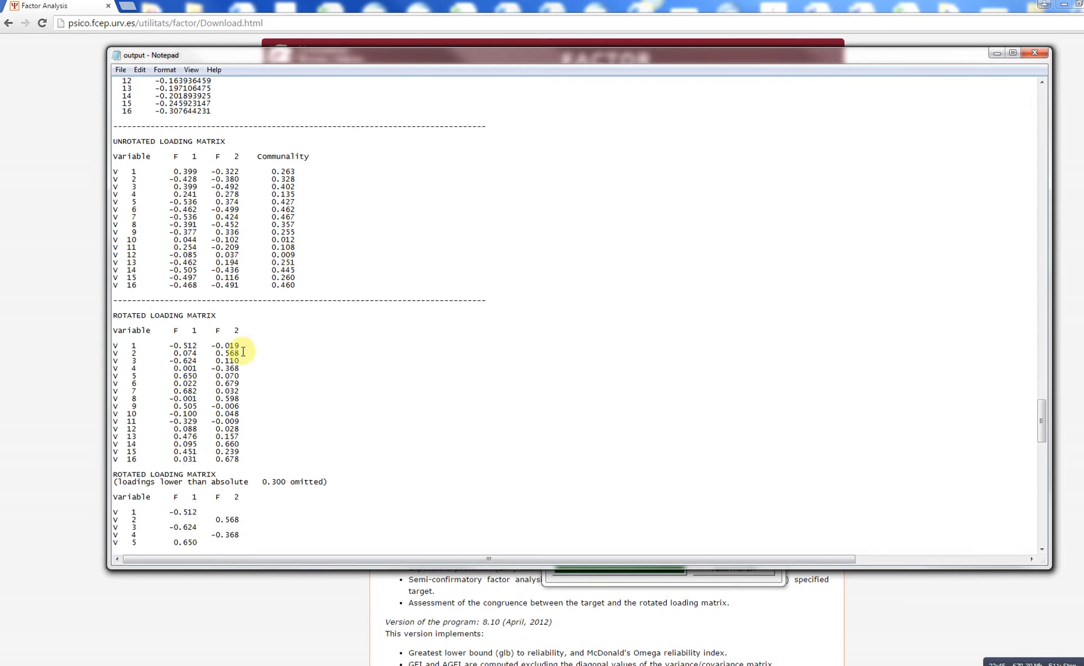
scroll(226, 327, down, 5)
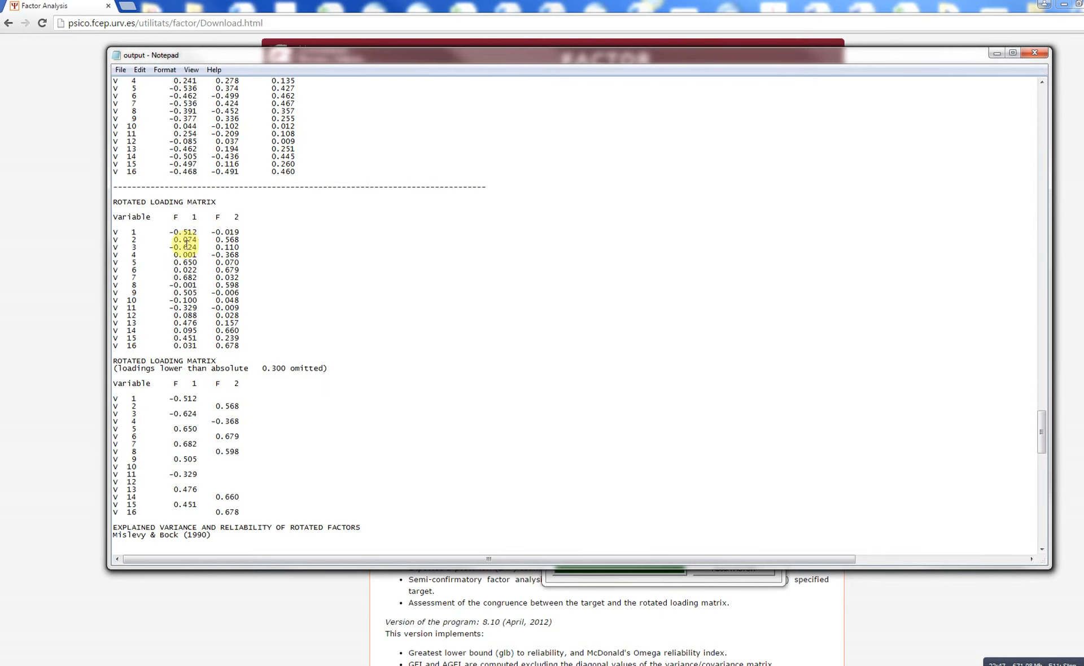